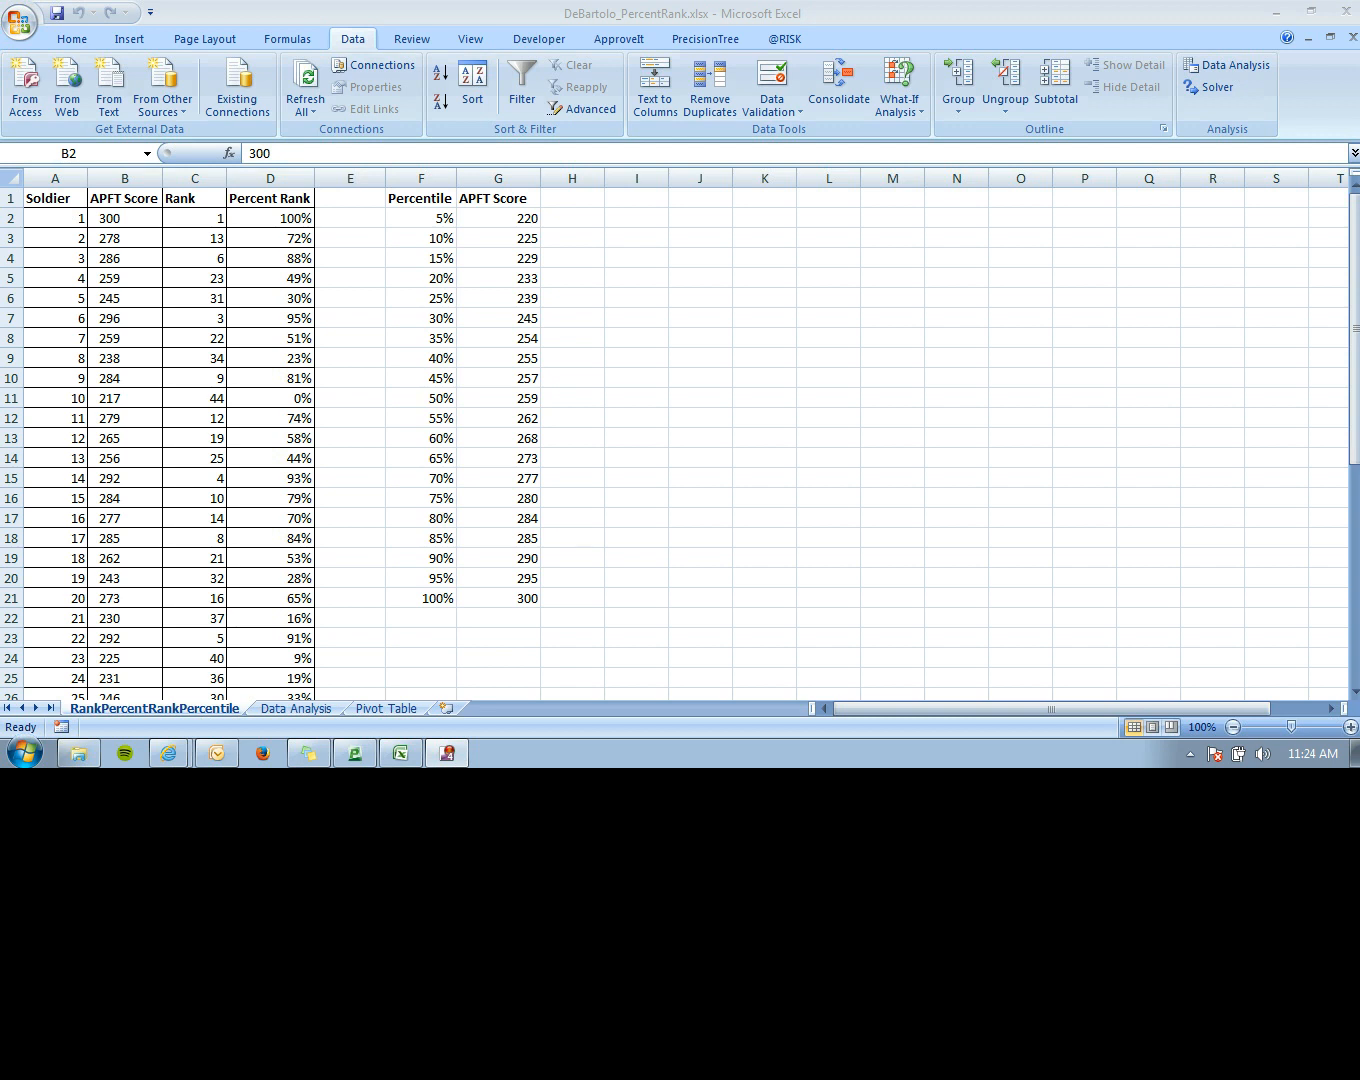
- Review the RANK and PERCENTRANK formulas and select the soldier score data block
key("Right")
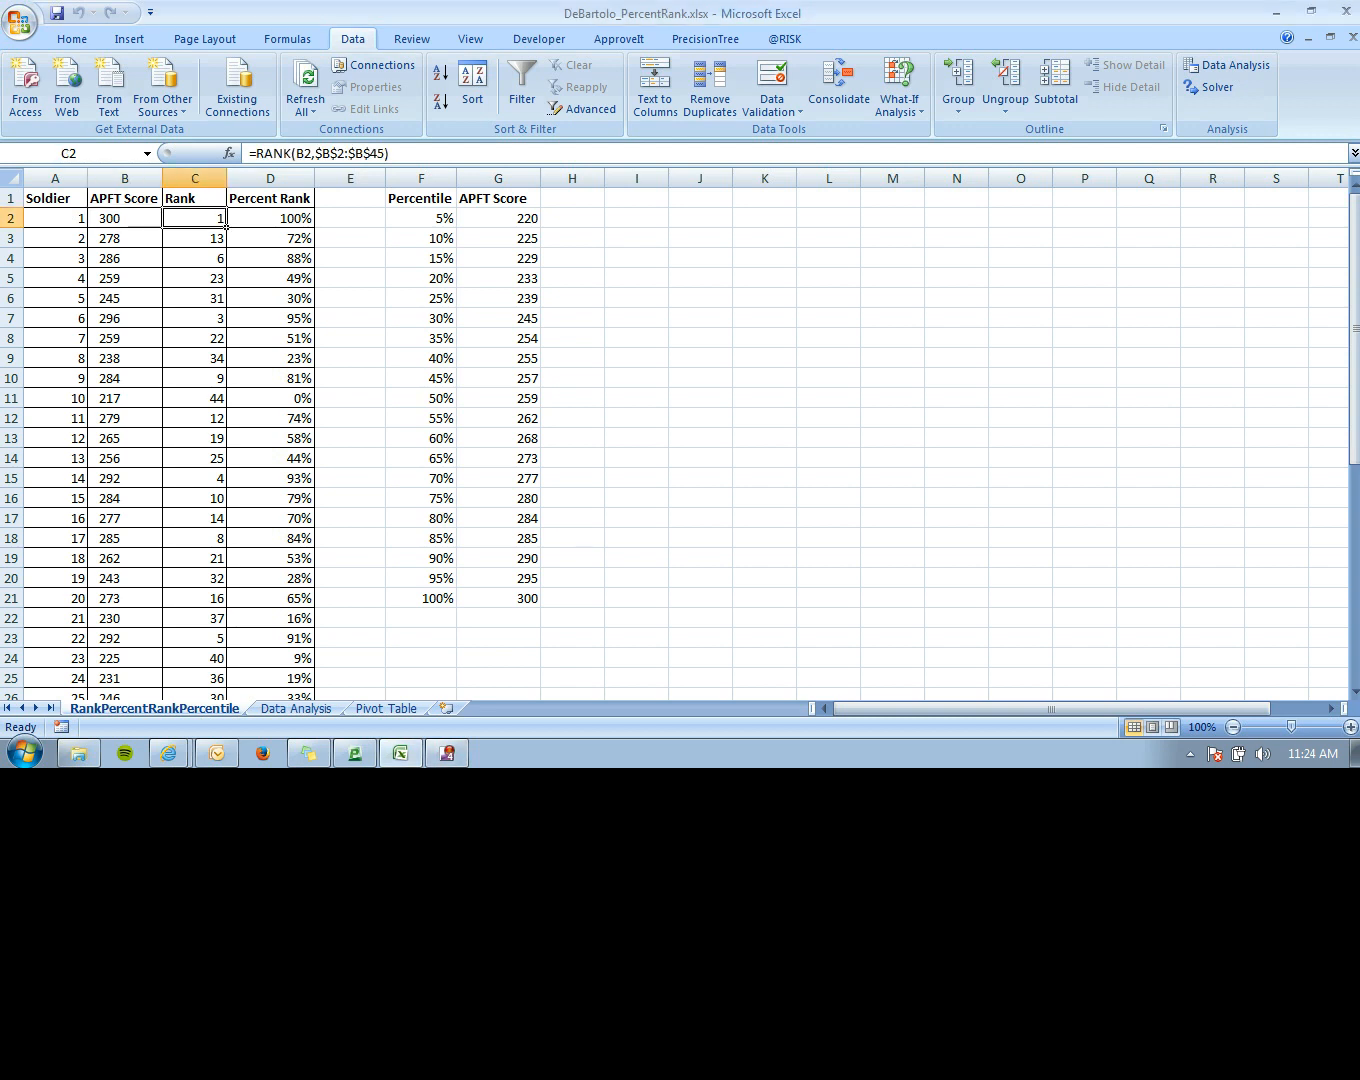
key("Right")
key("Down")
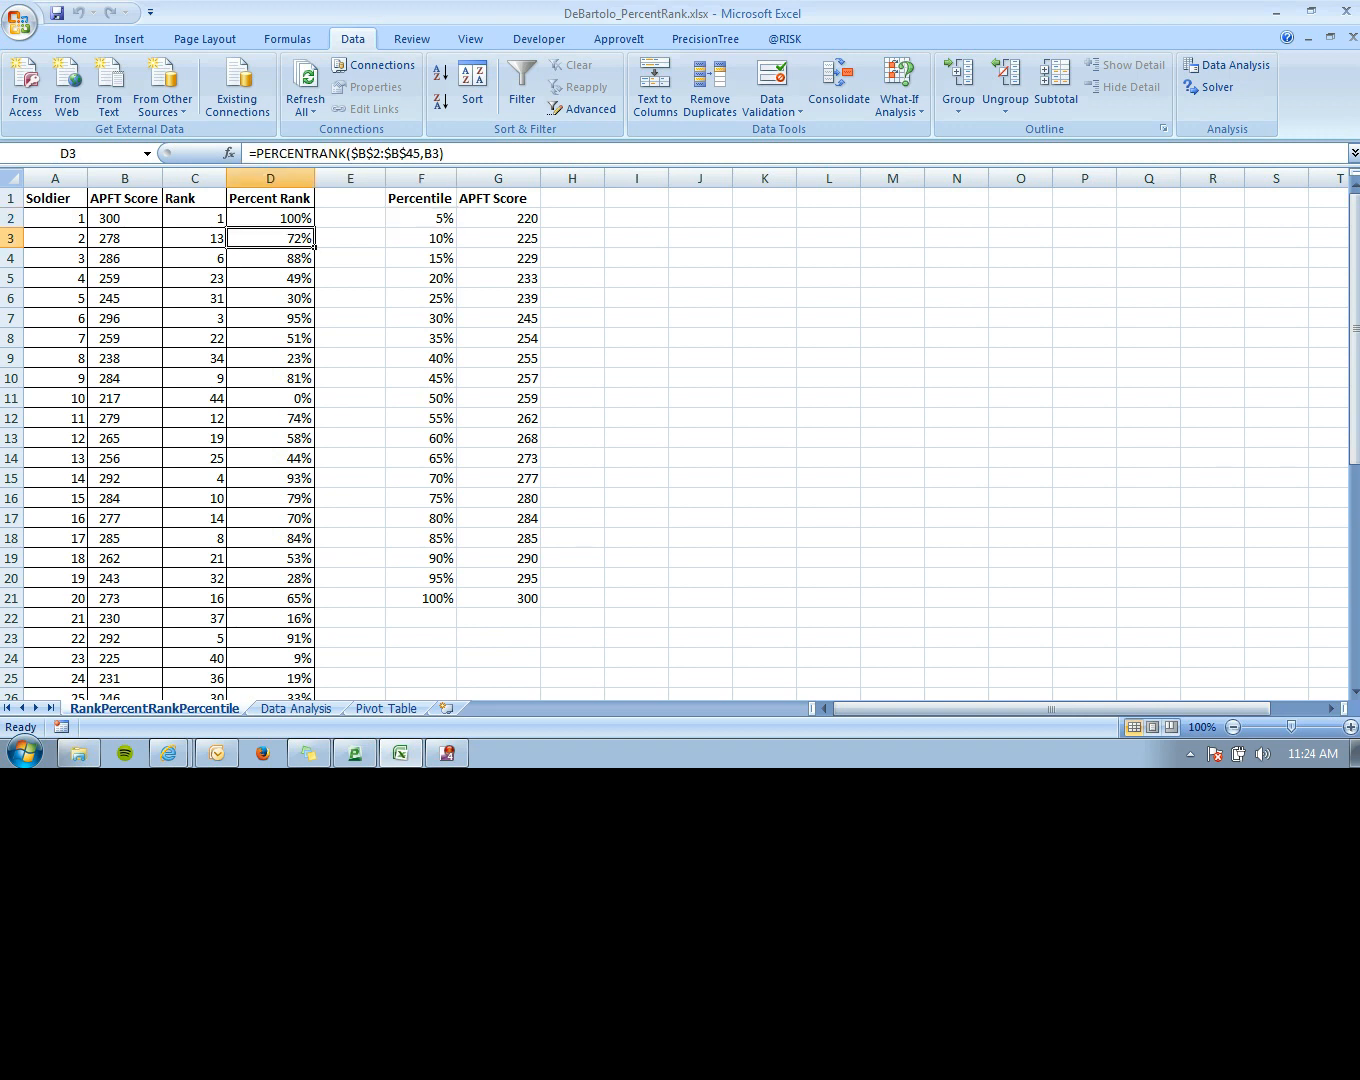
key("Up")
key("Left")
key("Left")
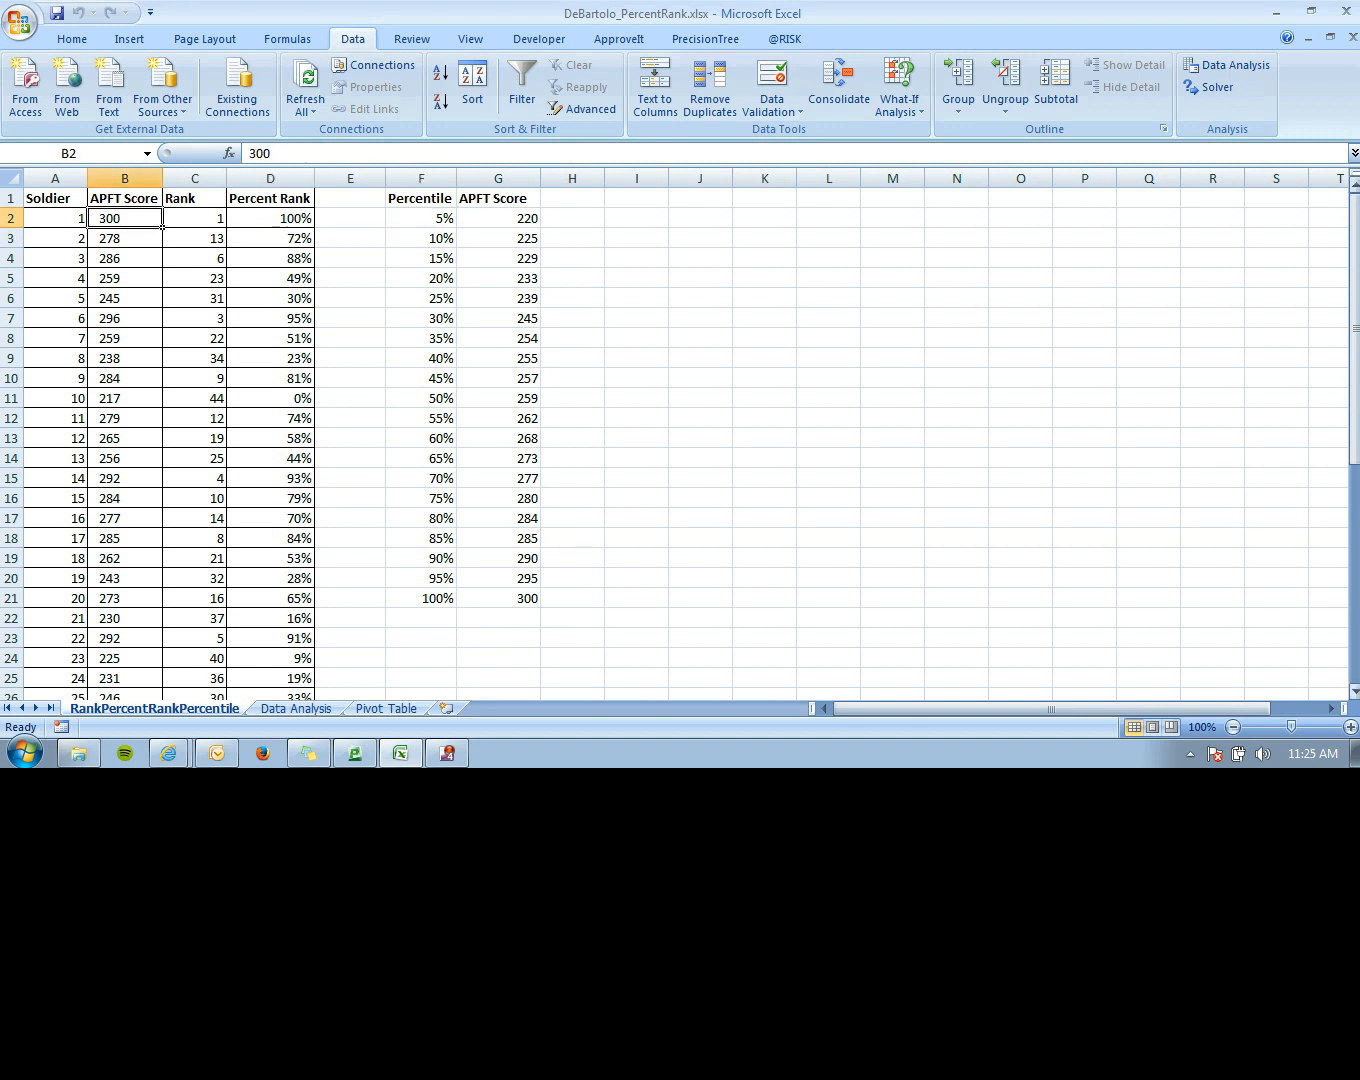
mouse_move(1354, 212)
left_mouse_down()
mouse_move(1354, 362)
mouse_move(1353, 191)
left_mouse_up()
key("Left")
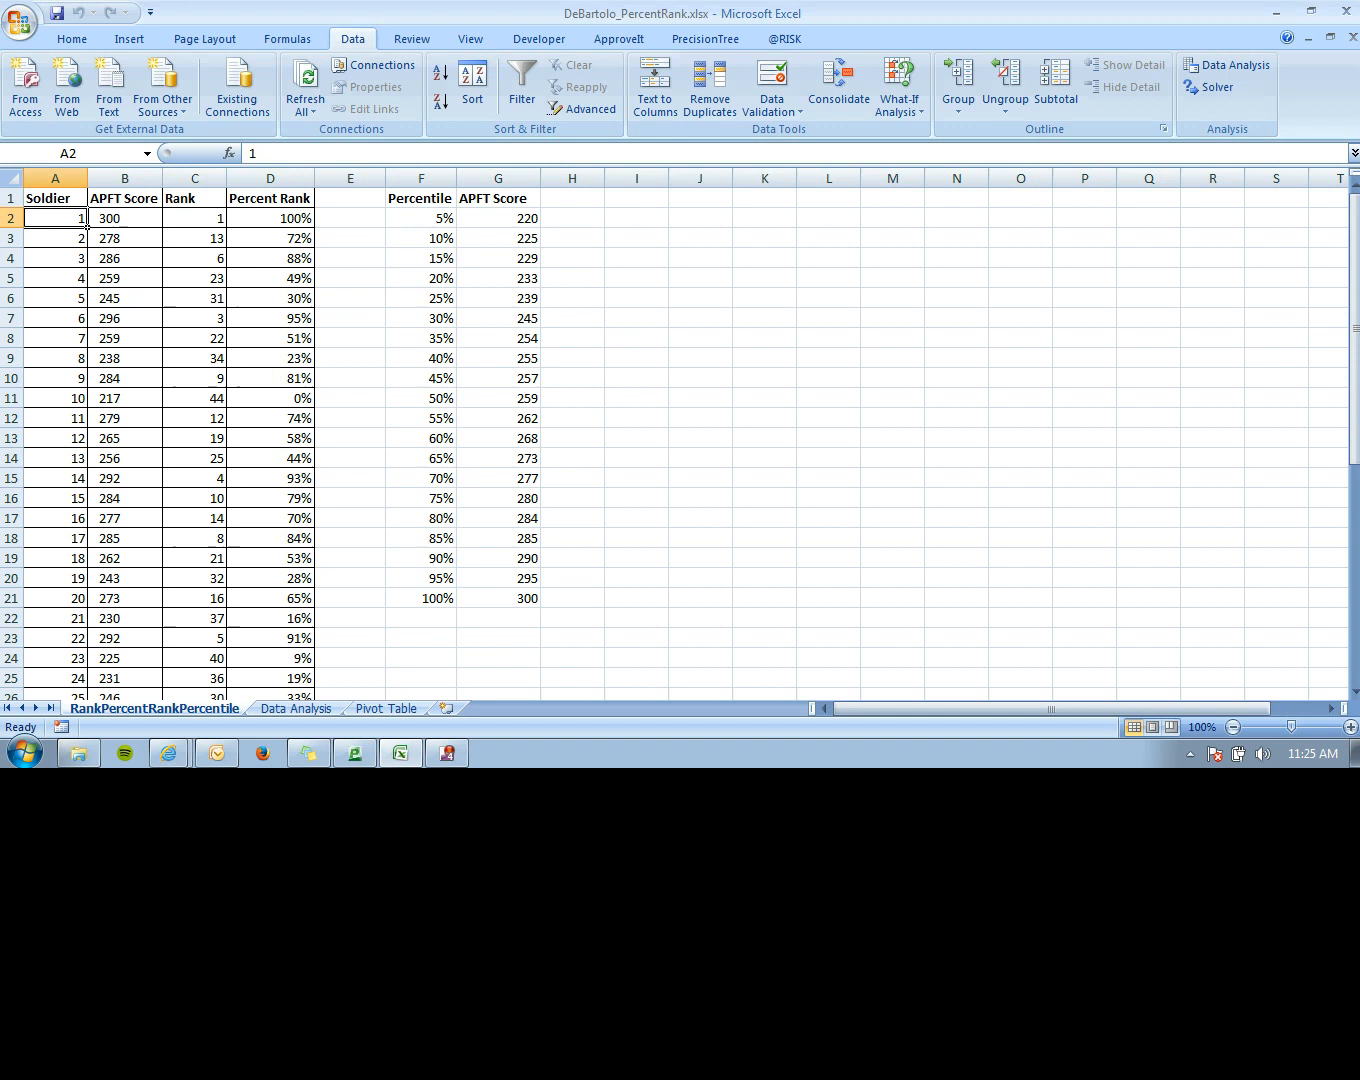
key("shift+Down")
key("shift+Down")
key("shift+Down")
key("shift+Right")
key("shift+Down")
key("shift+Down")
key("shift+Down")
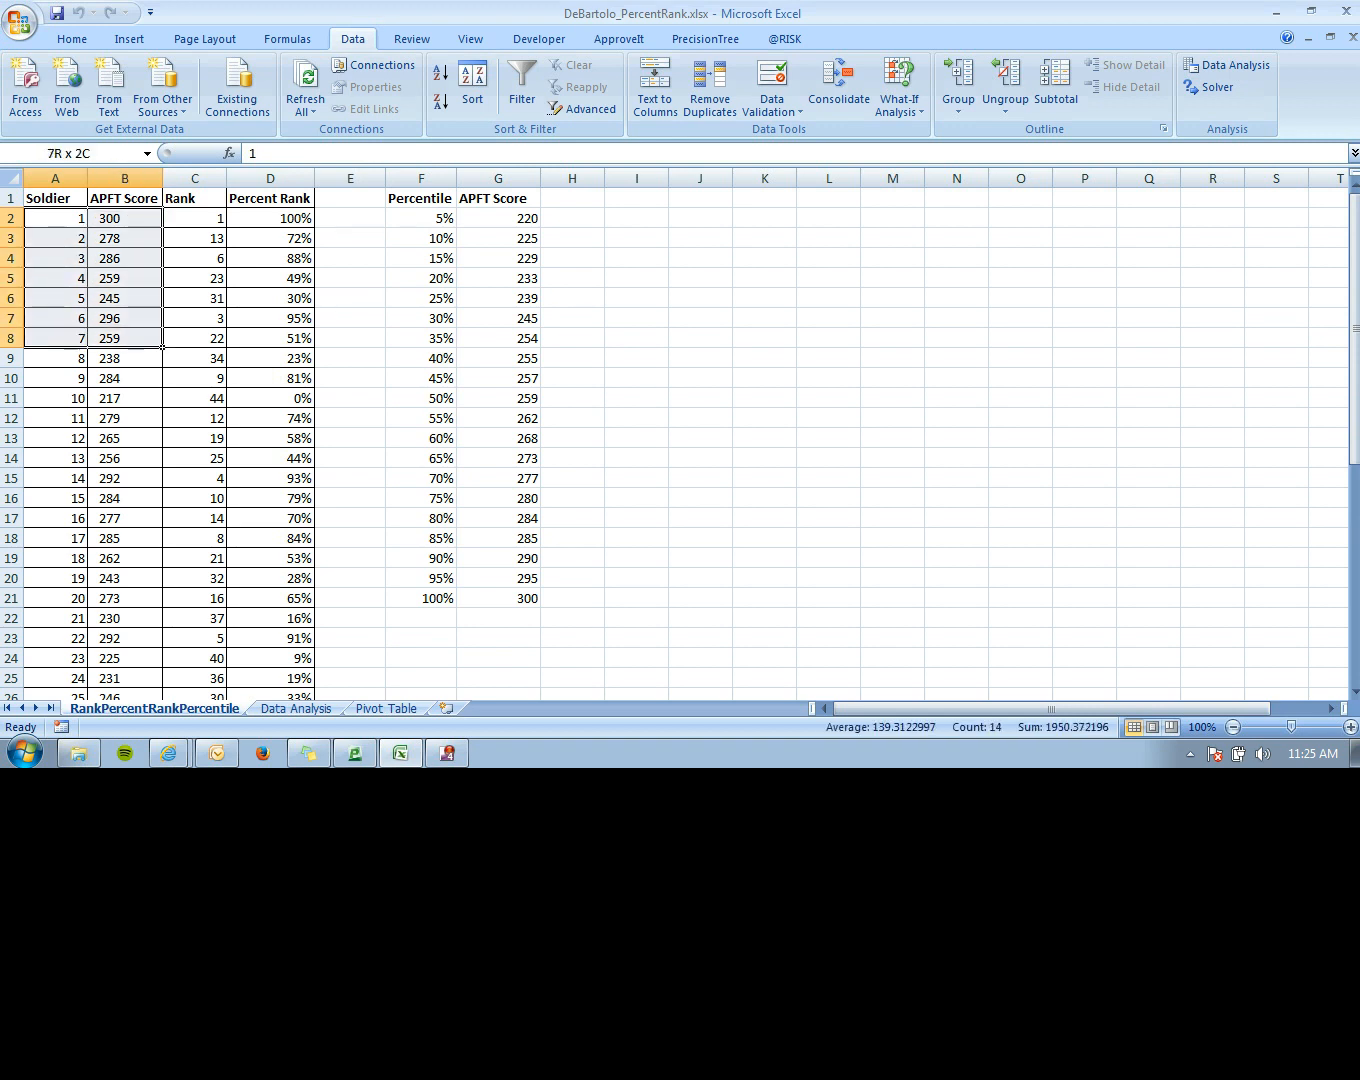
key("shift+Down")
key("Right")
key("Right")
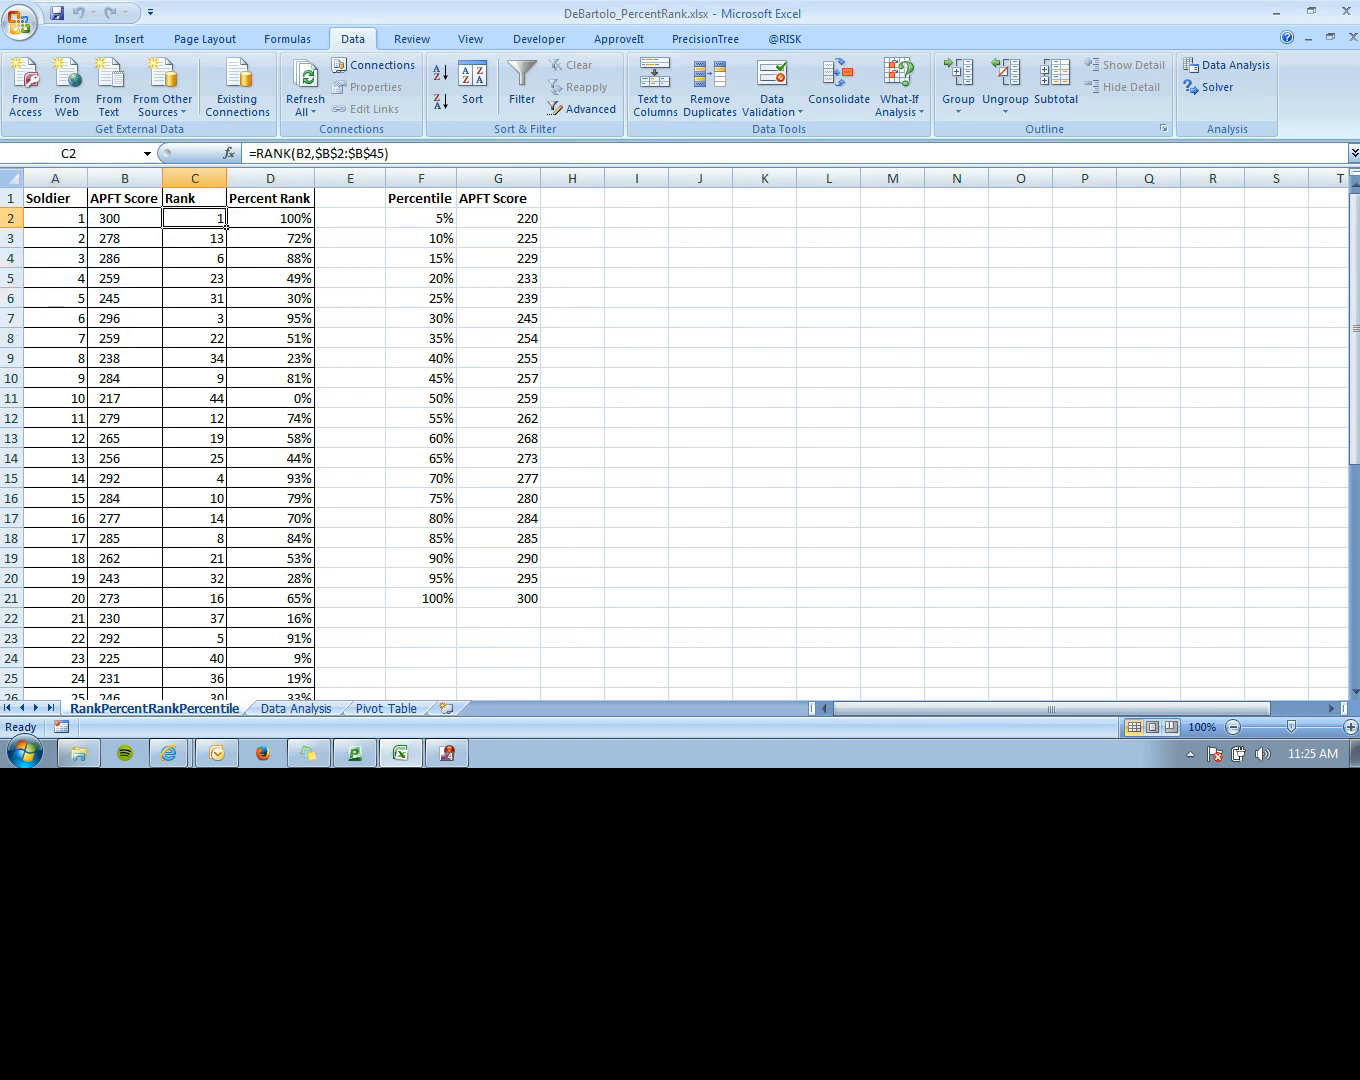
- Re-enter and commit the RANK formula in C2 without changing it
left_click(305, 154)
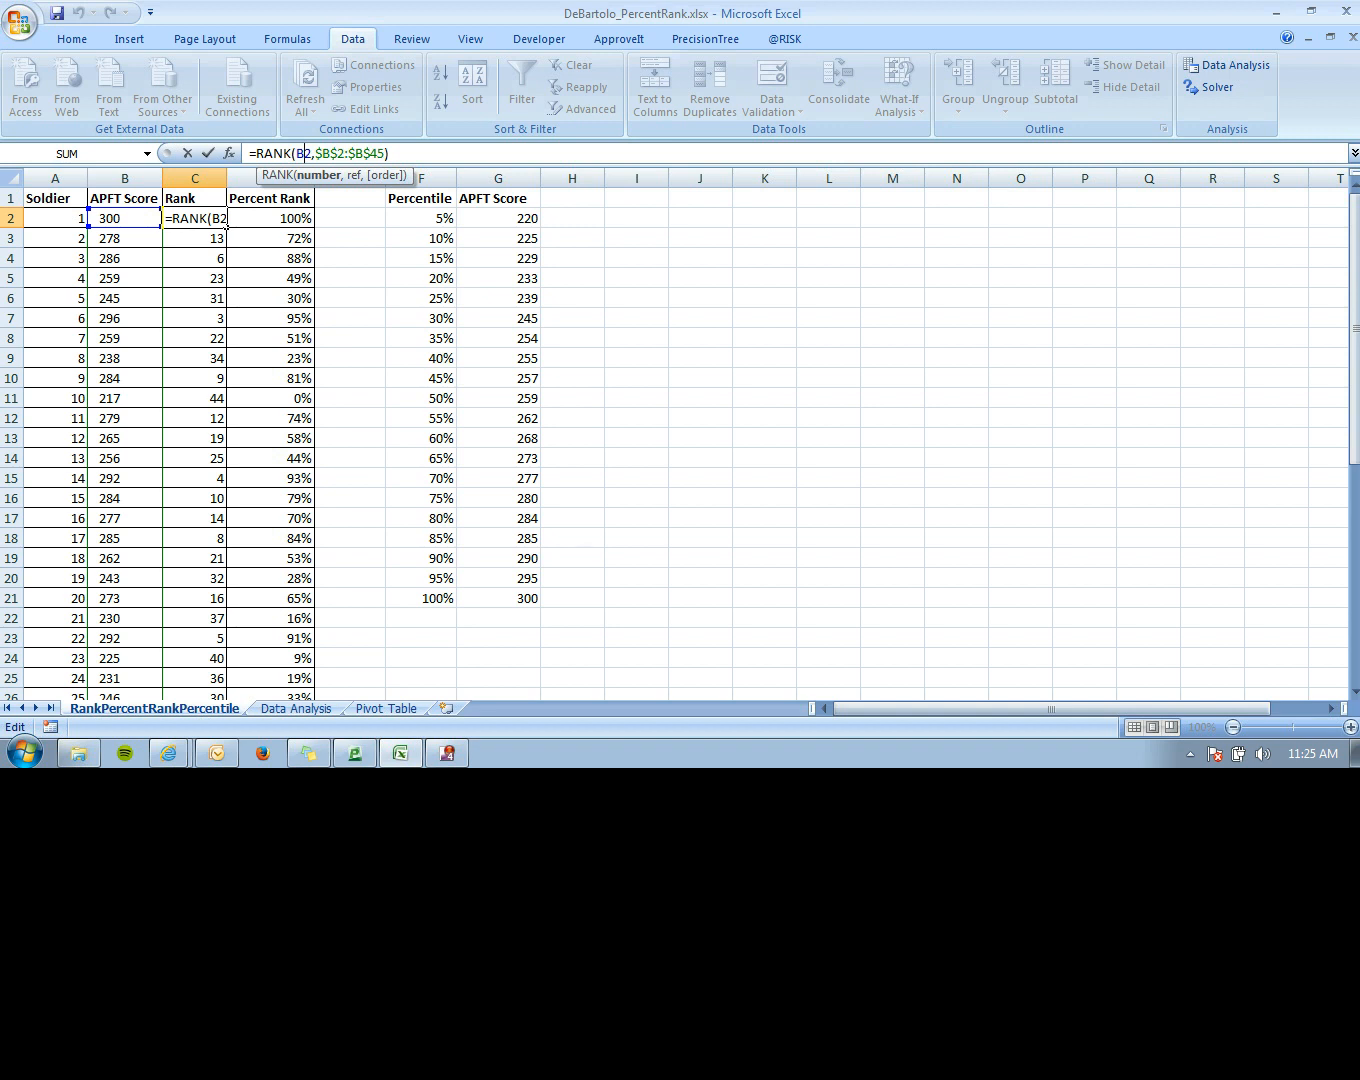
key("Return")
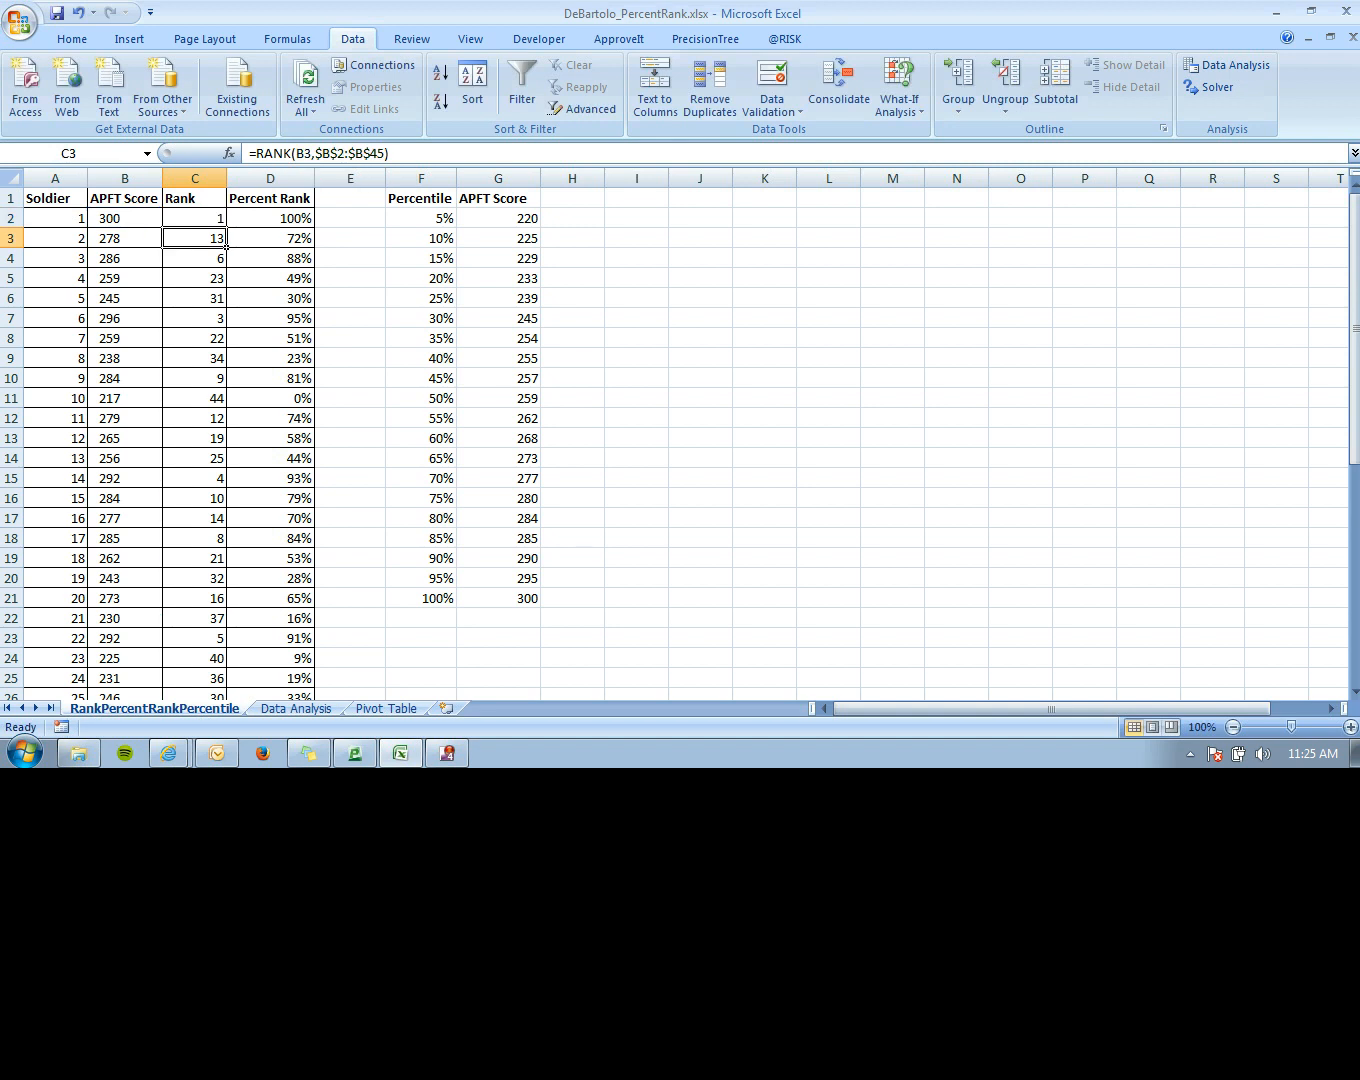
left_click(194, 217)
double_click(200, 217)
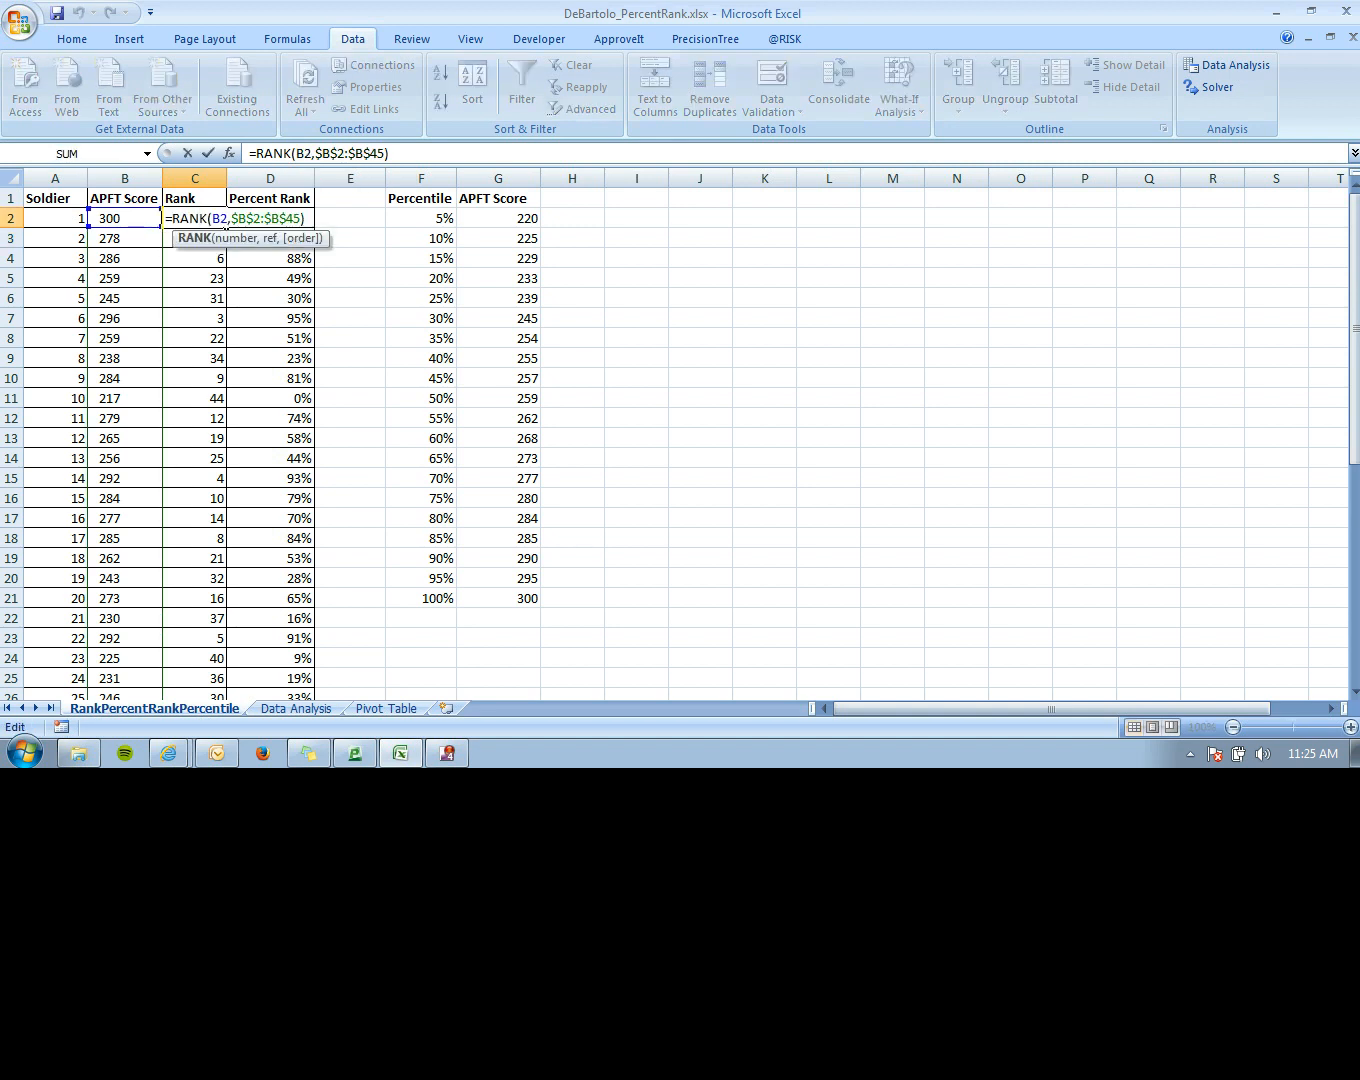
key("Return")
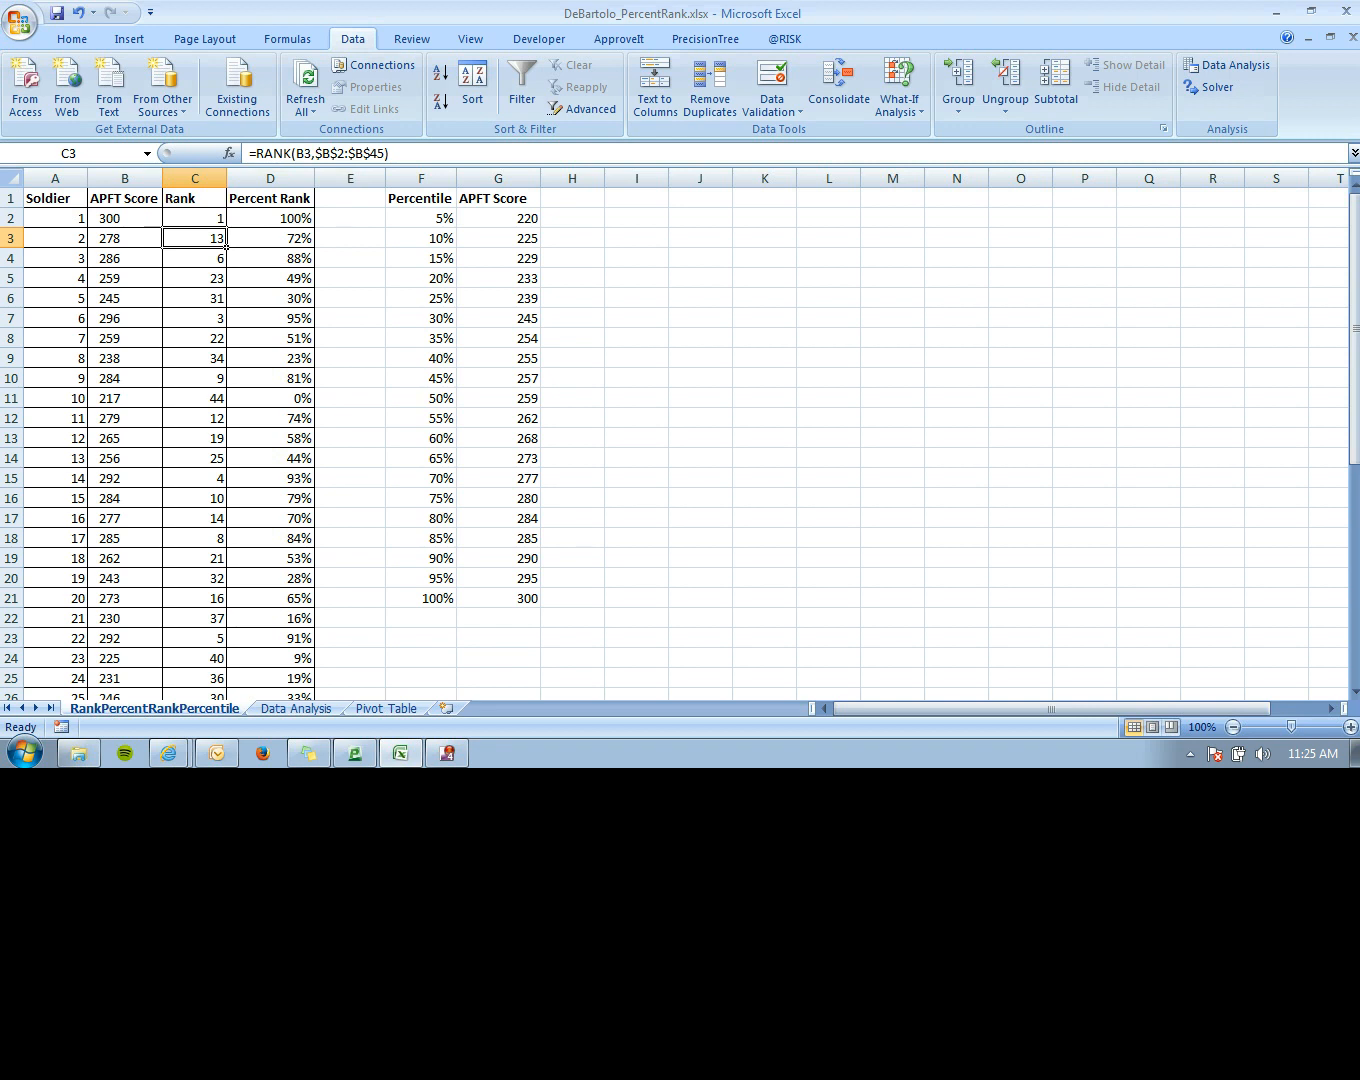
- Check the PERCENTRANK formula in D2 against its score range and B2 argument, then step down the column
left_click(270, 218)
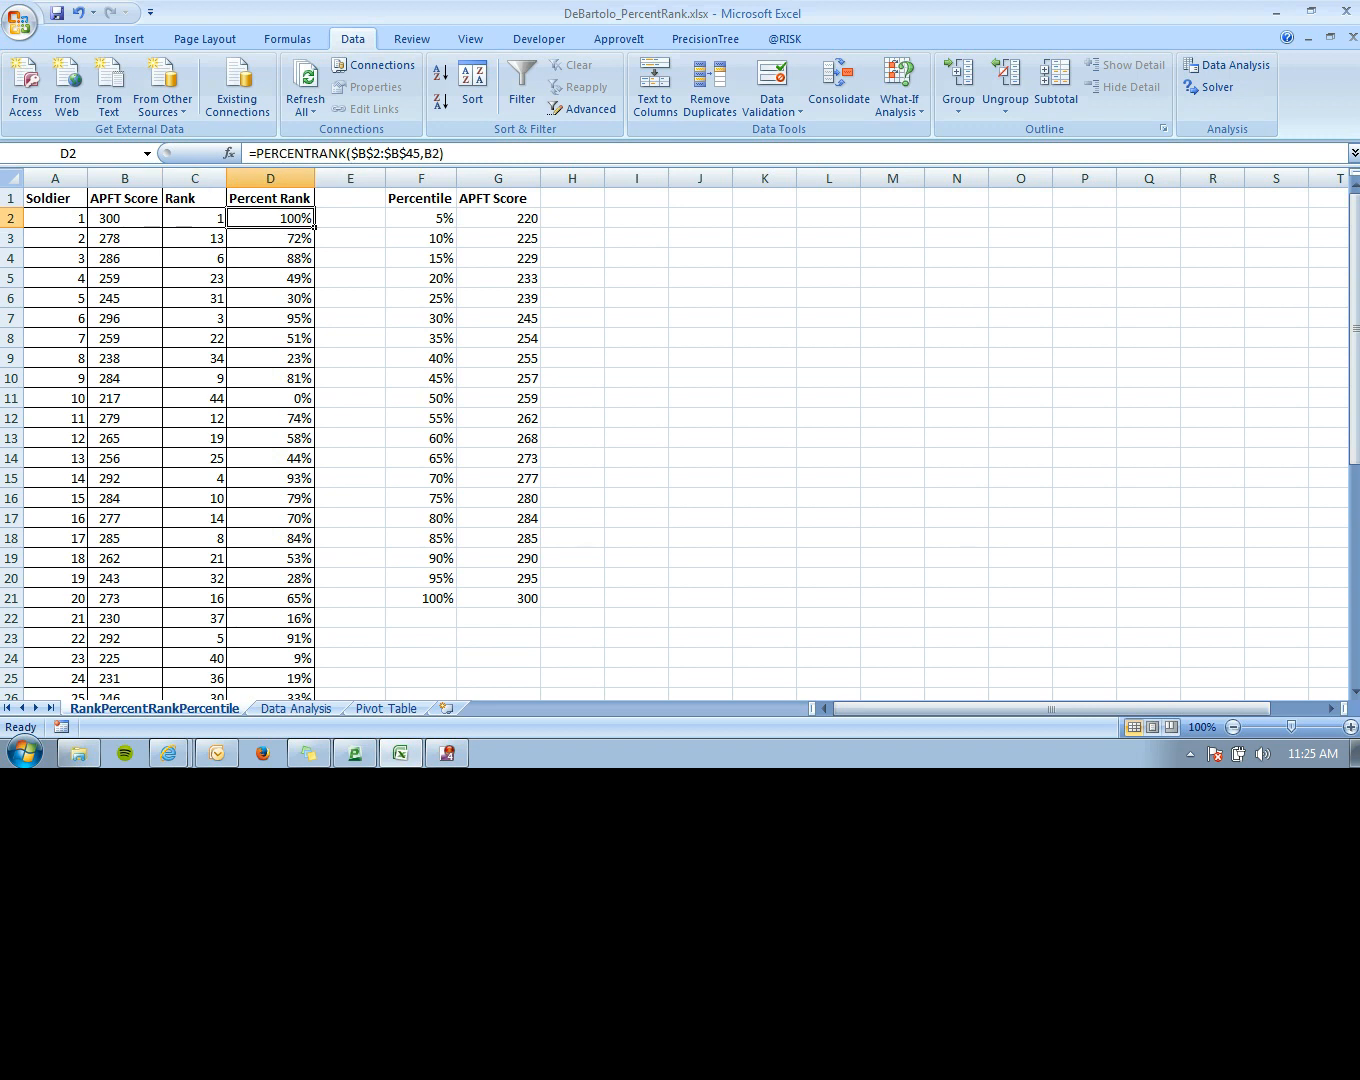
left_click(194, 217)
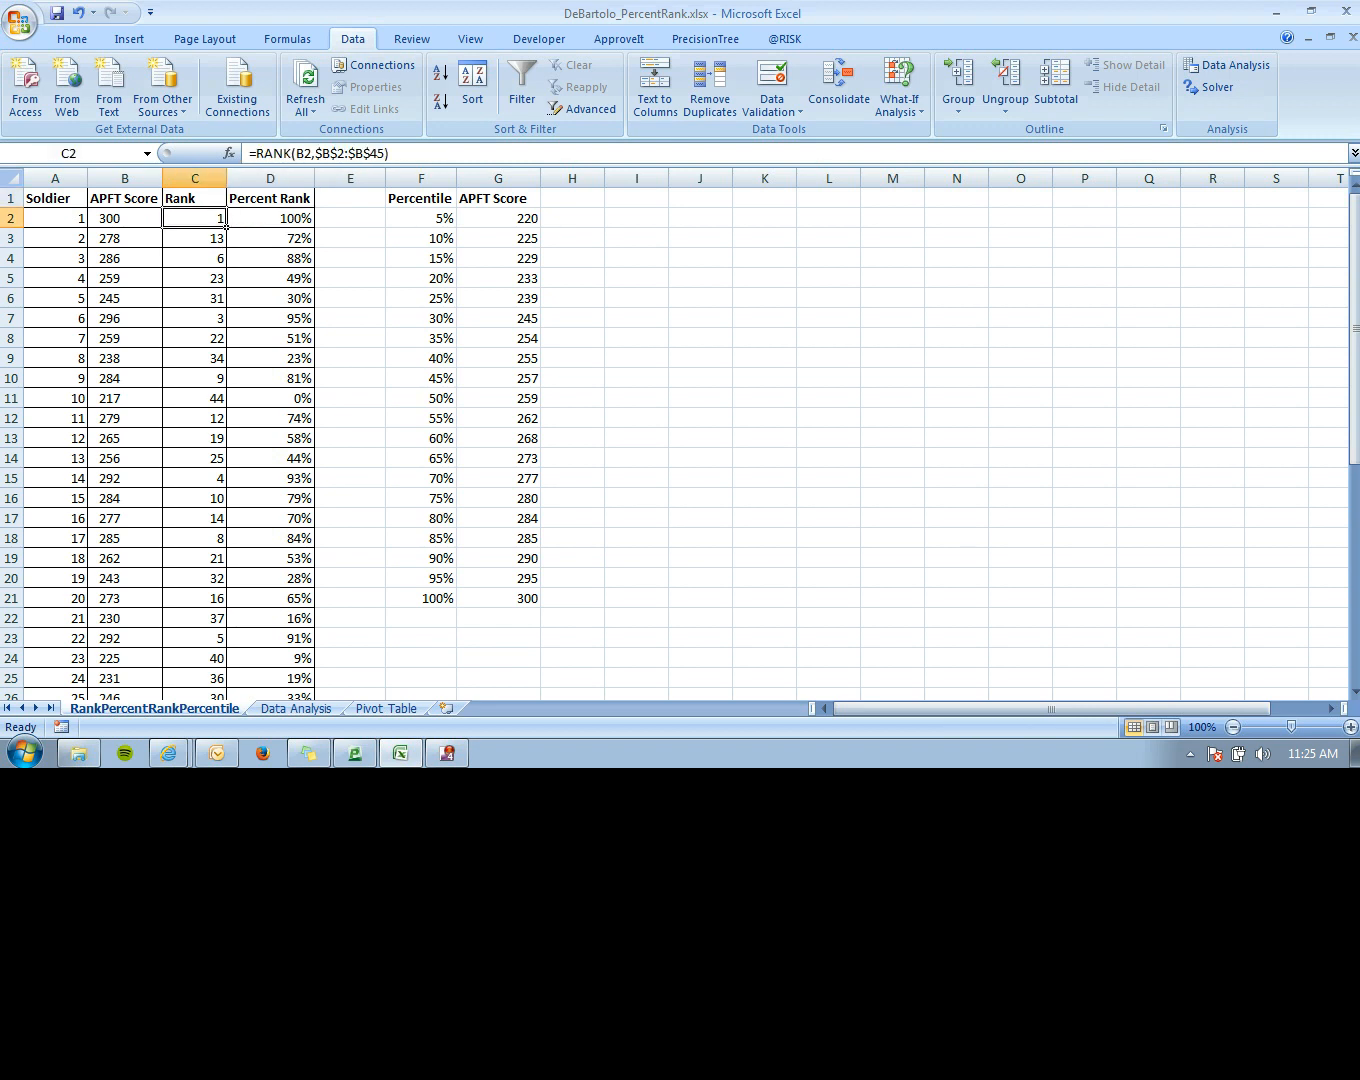
key("Right")
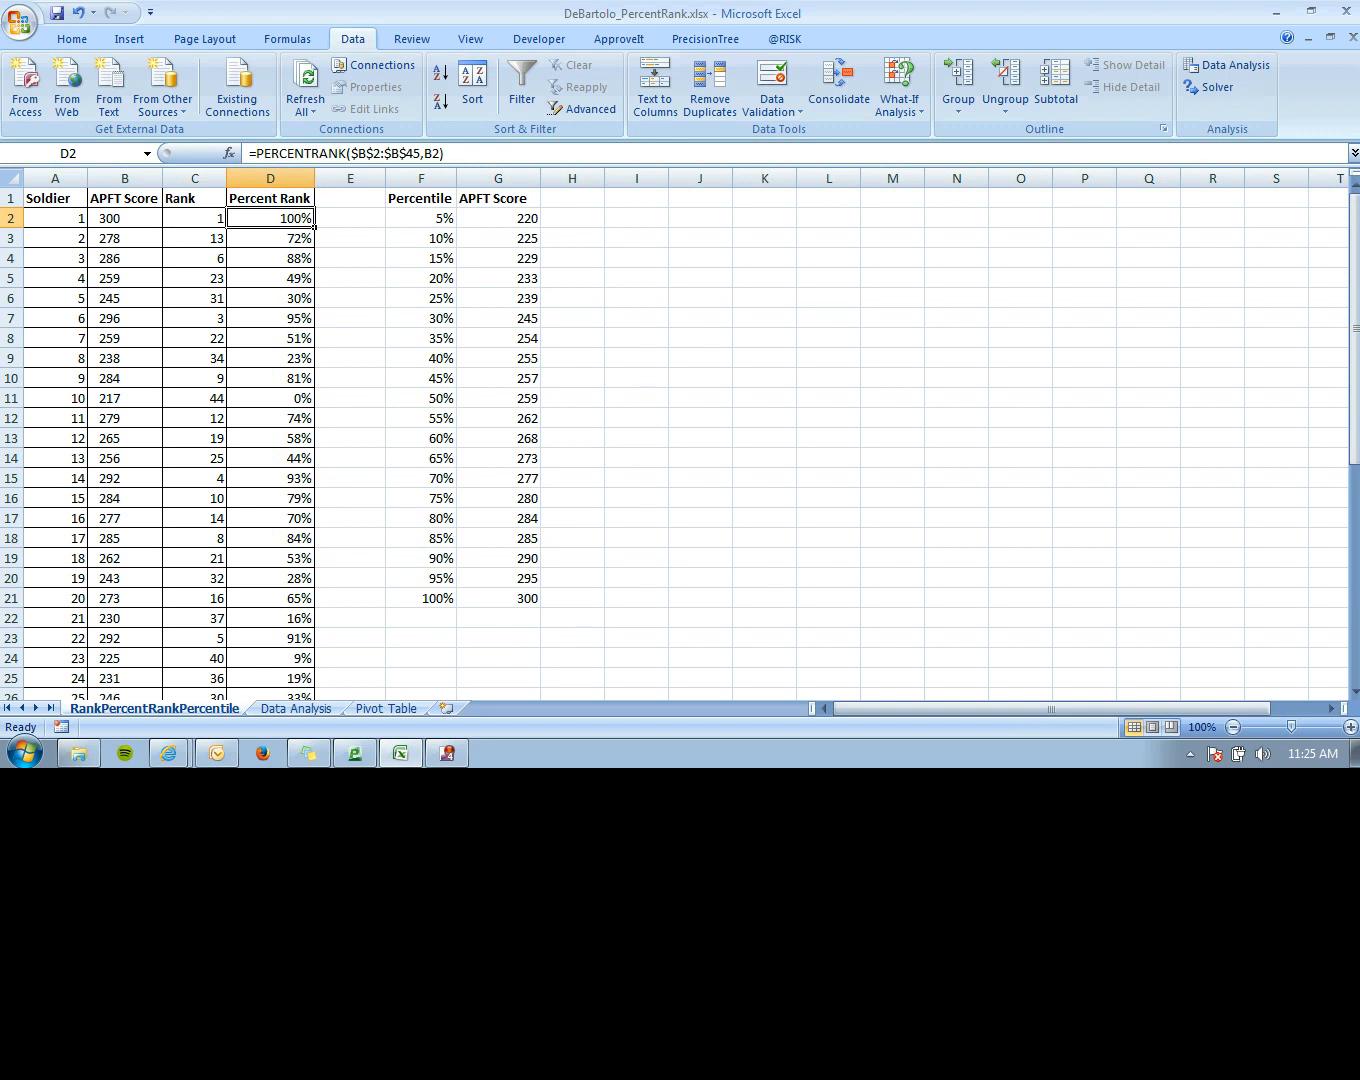
left_click(367, 153)
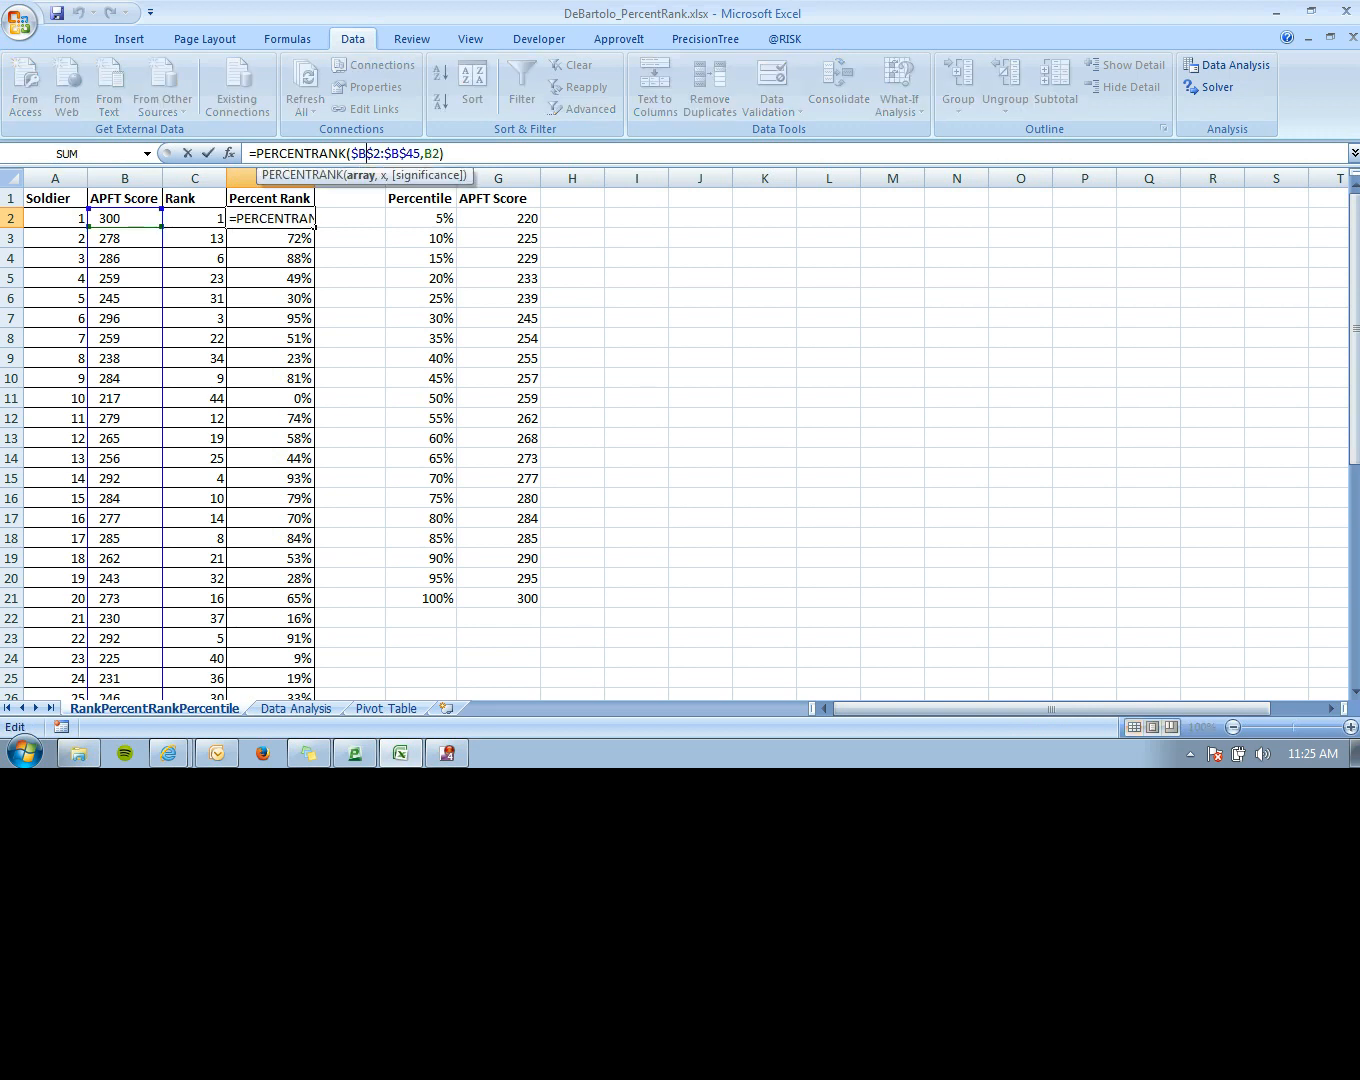
left_click_drag(367, 153, 406, 153)
left_click(436, 153)
key("Return")
key("Up")
key("Down")
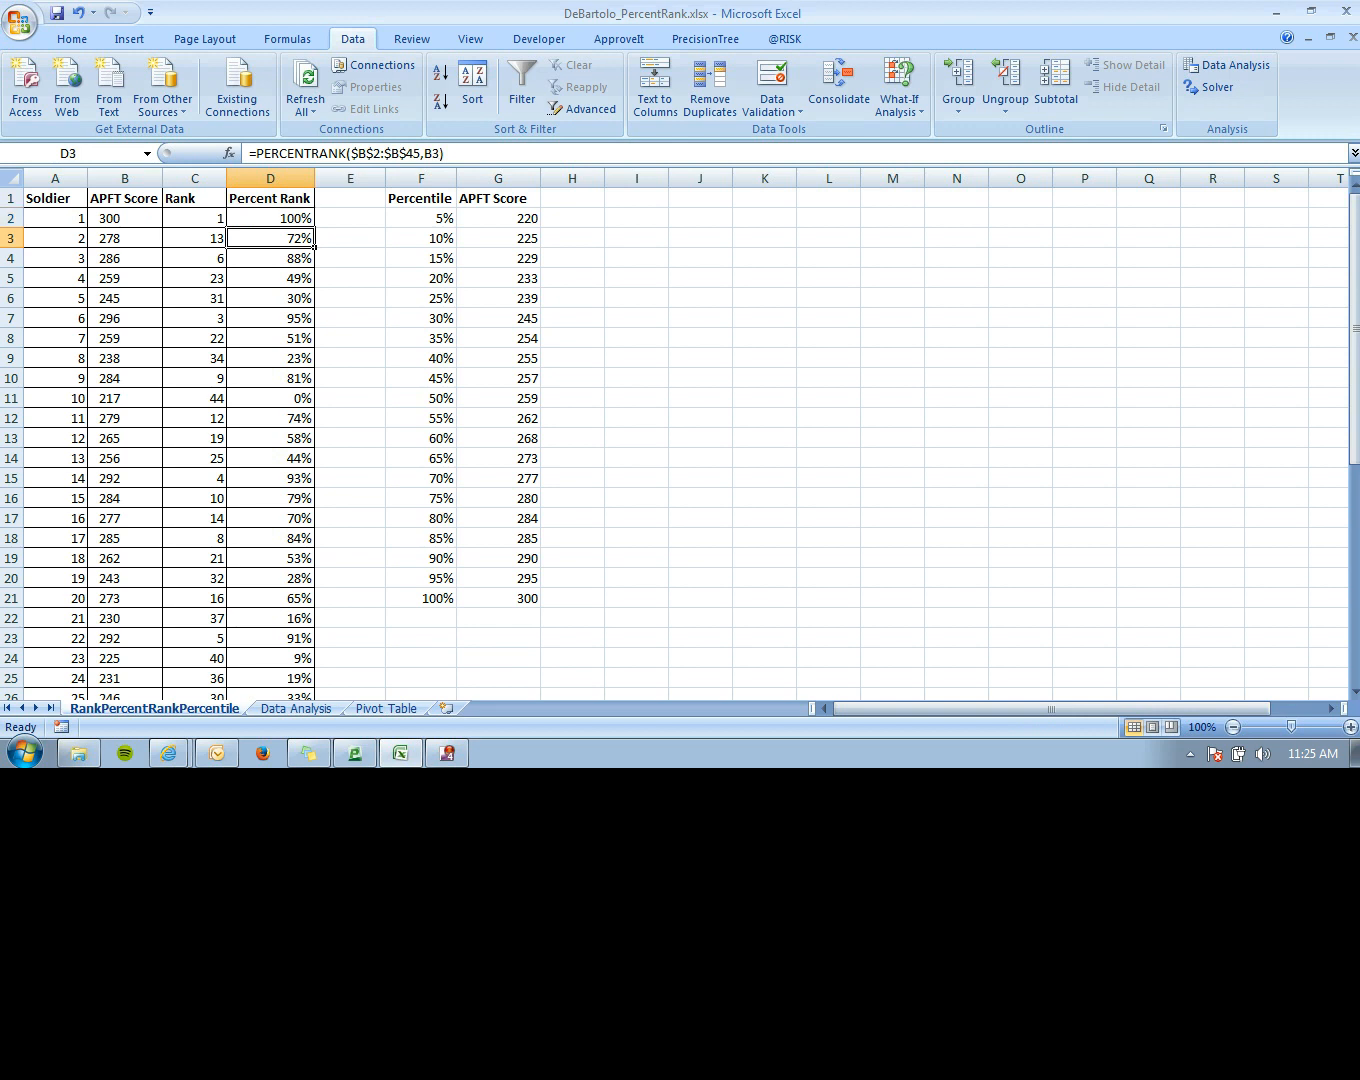
key("Down")
key("Down")
key("Down")
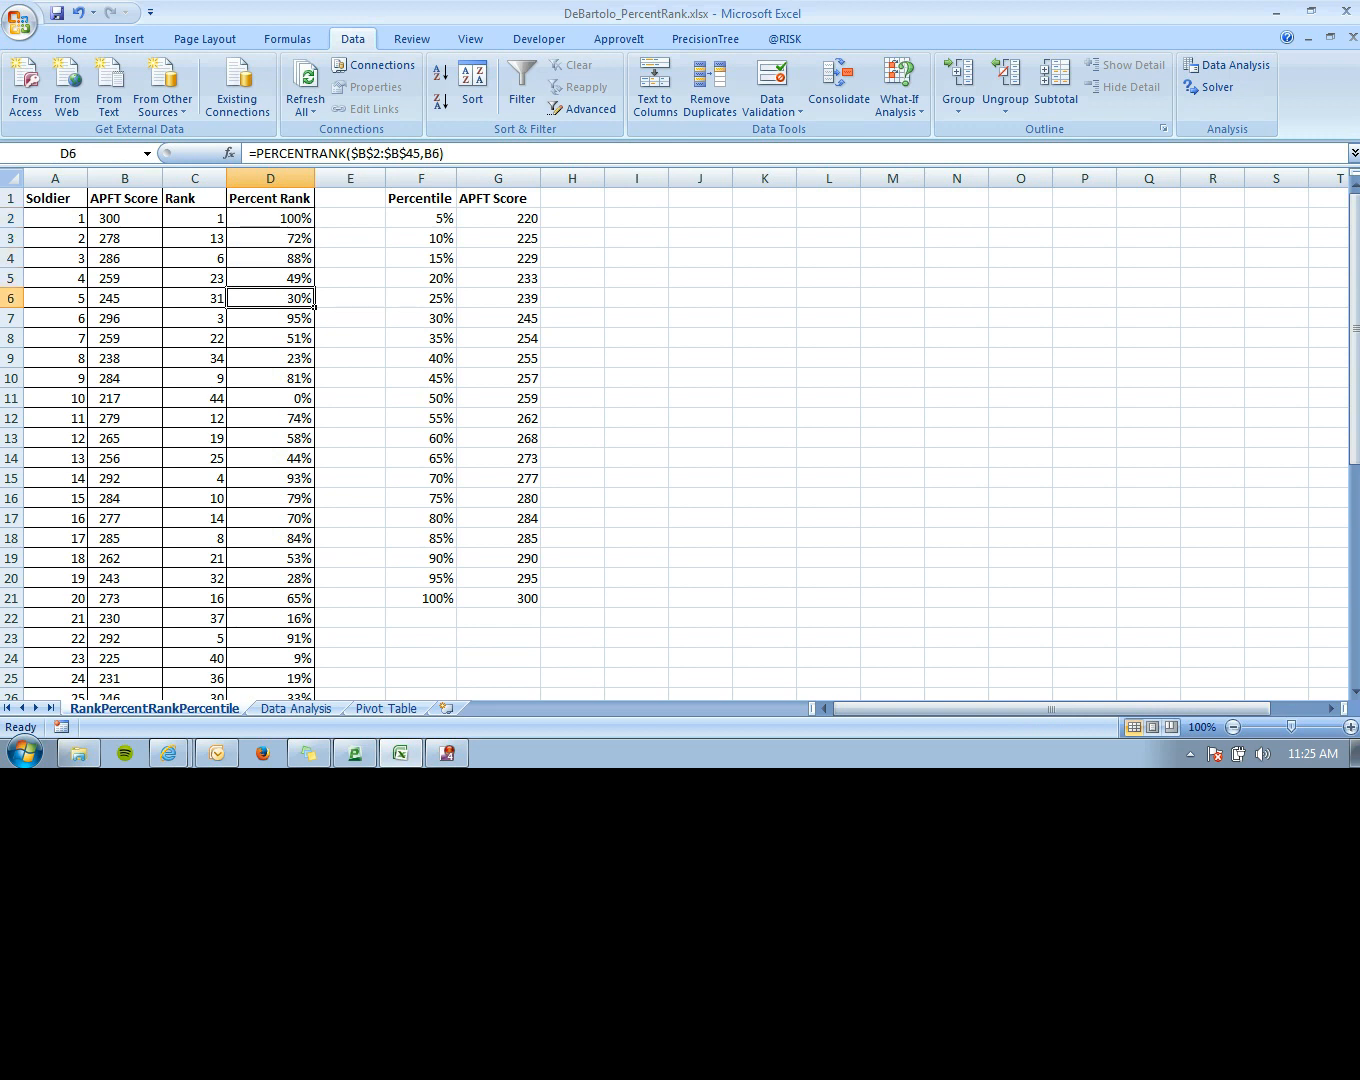
- Make G2 =PERCENTILE($B$2:$B$45,F2) so the 5% percentile returns 220
left_click(421, 218)
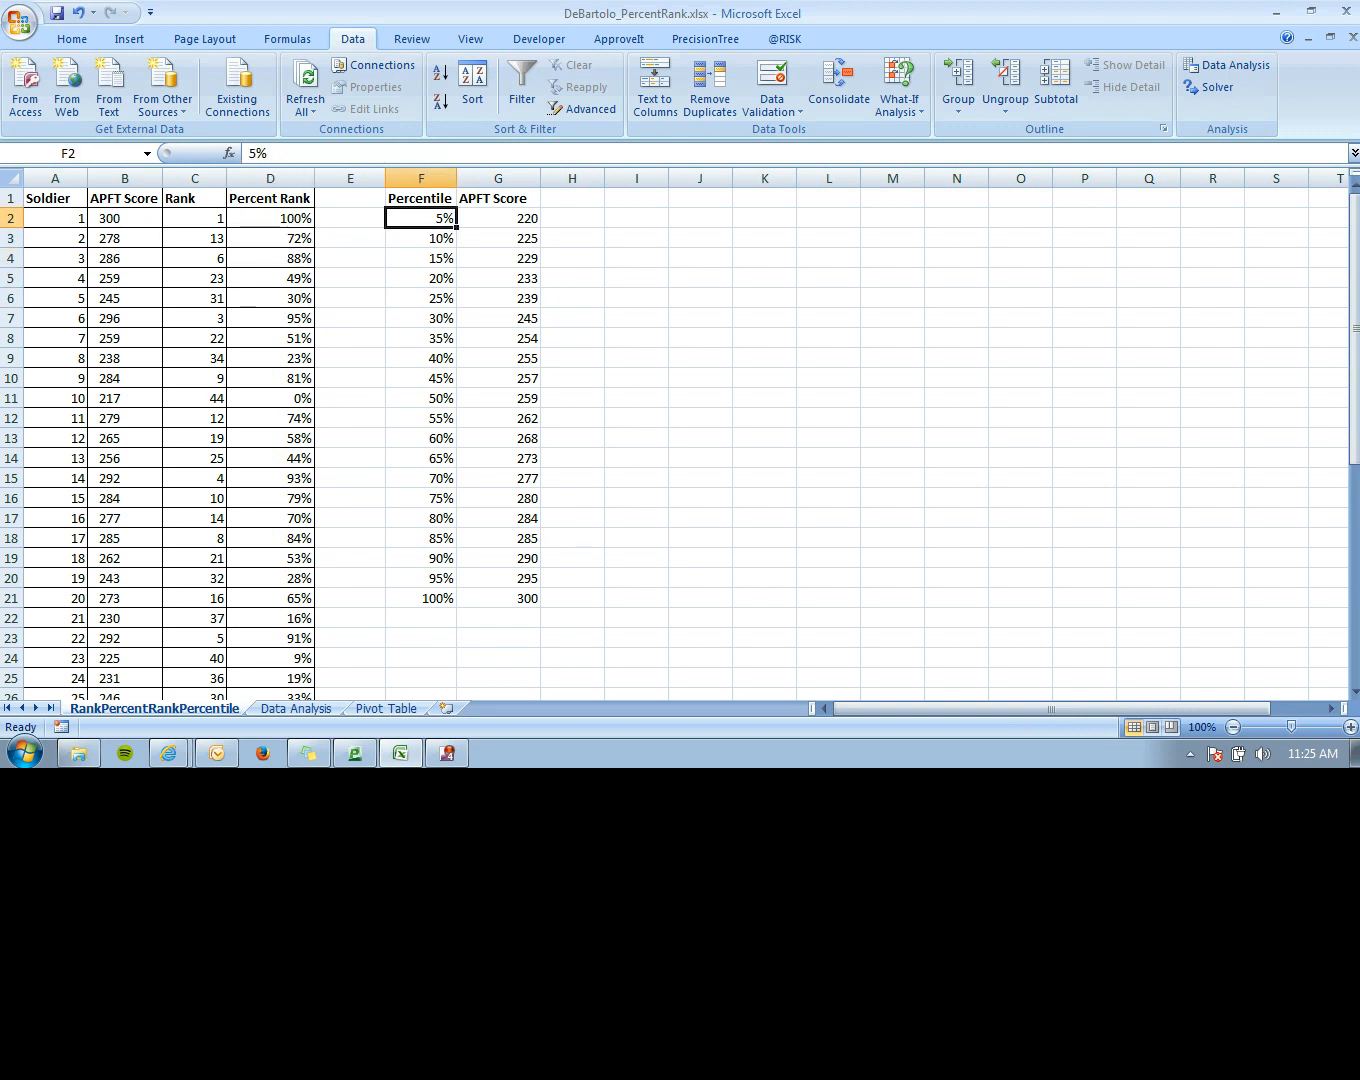
left_click_drag(421, 218, 421, 598)
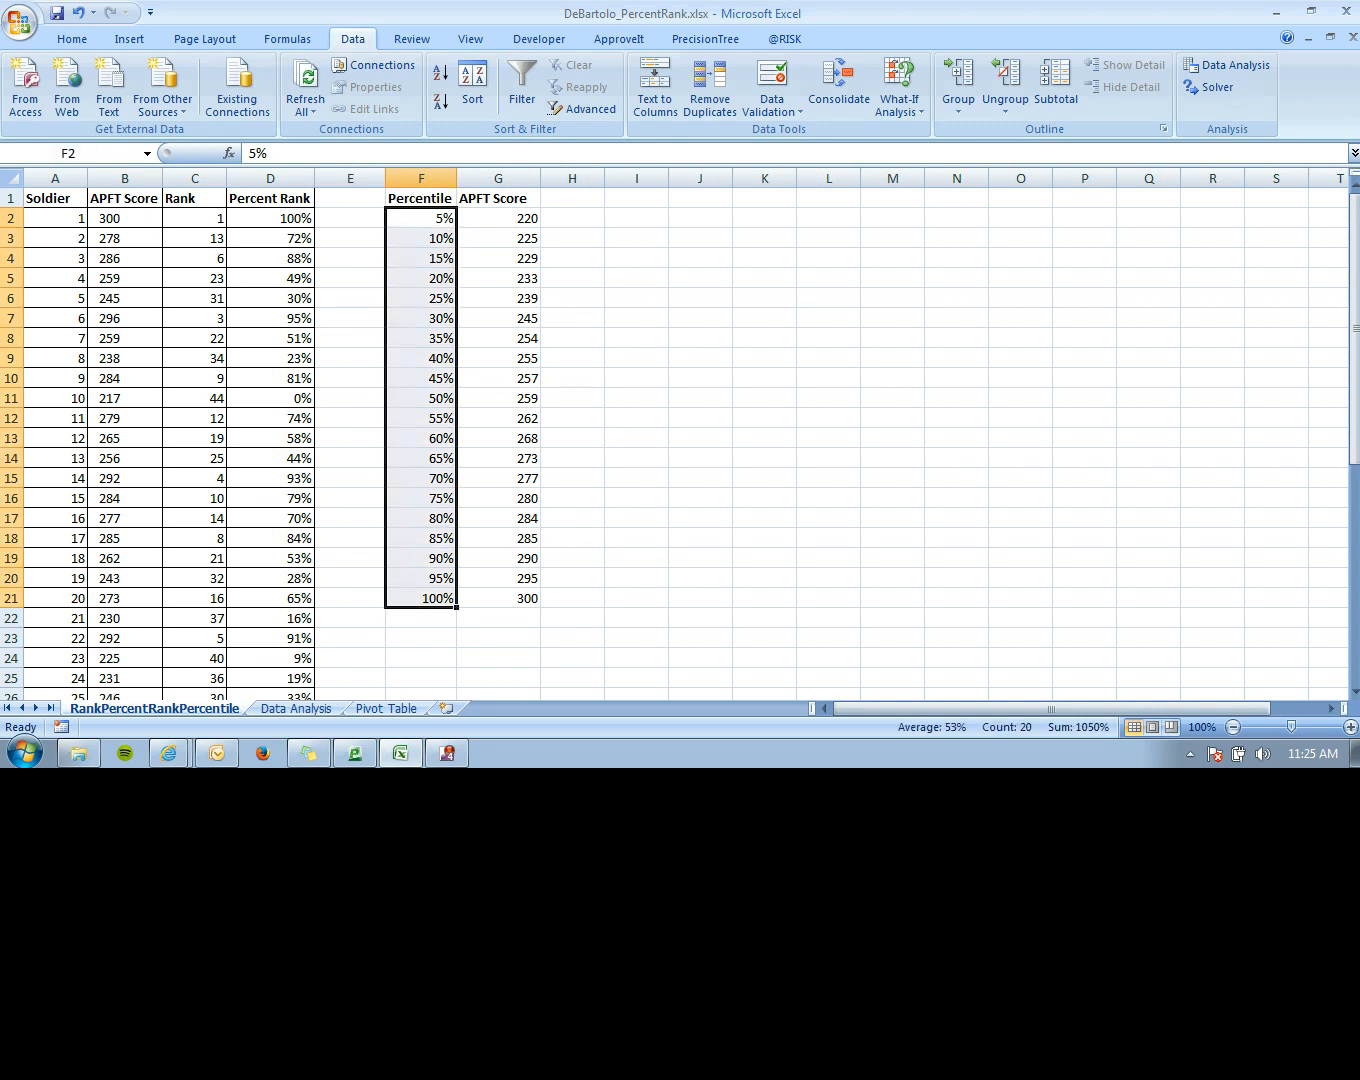
left_click(498, 218)
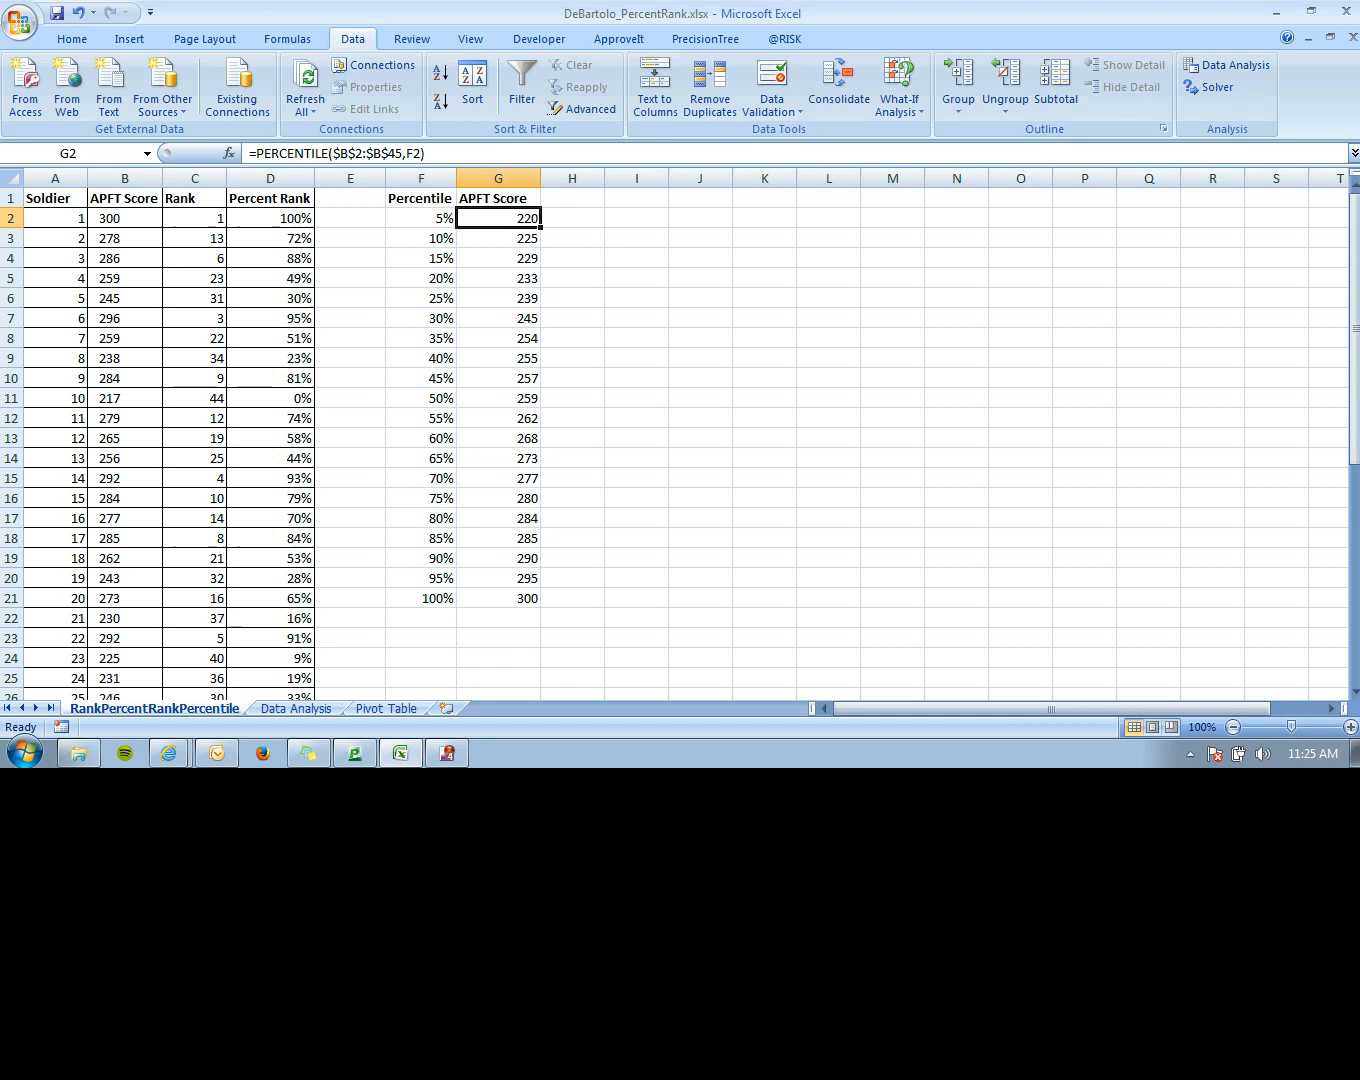
left_click(295, 153)
left_click(349, 153)
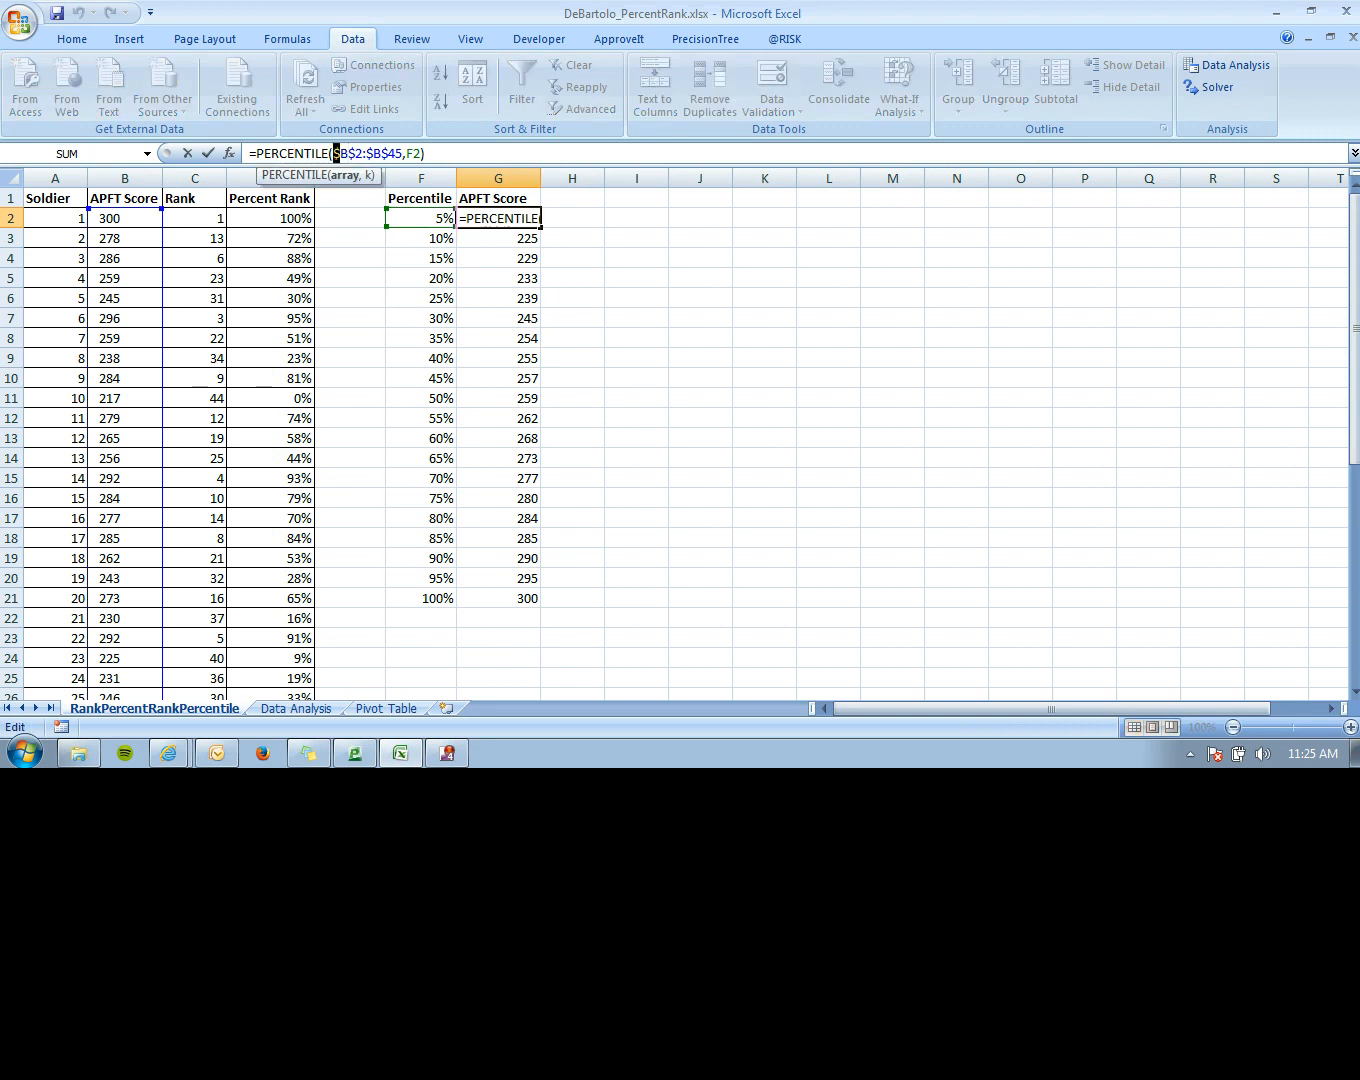
left_click_drag(333, 153, 394, 153)
key("Right")
left_click(415, 153)
key("Return")
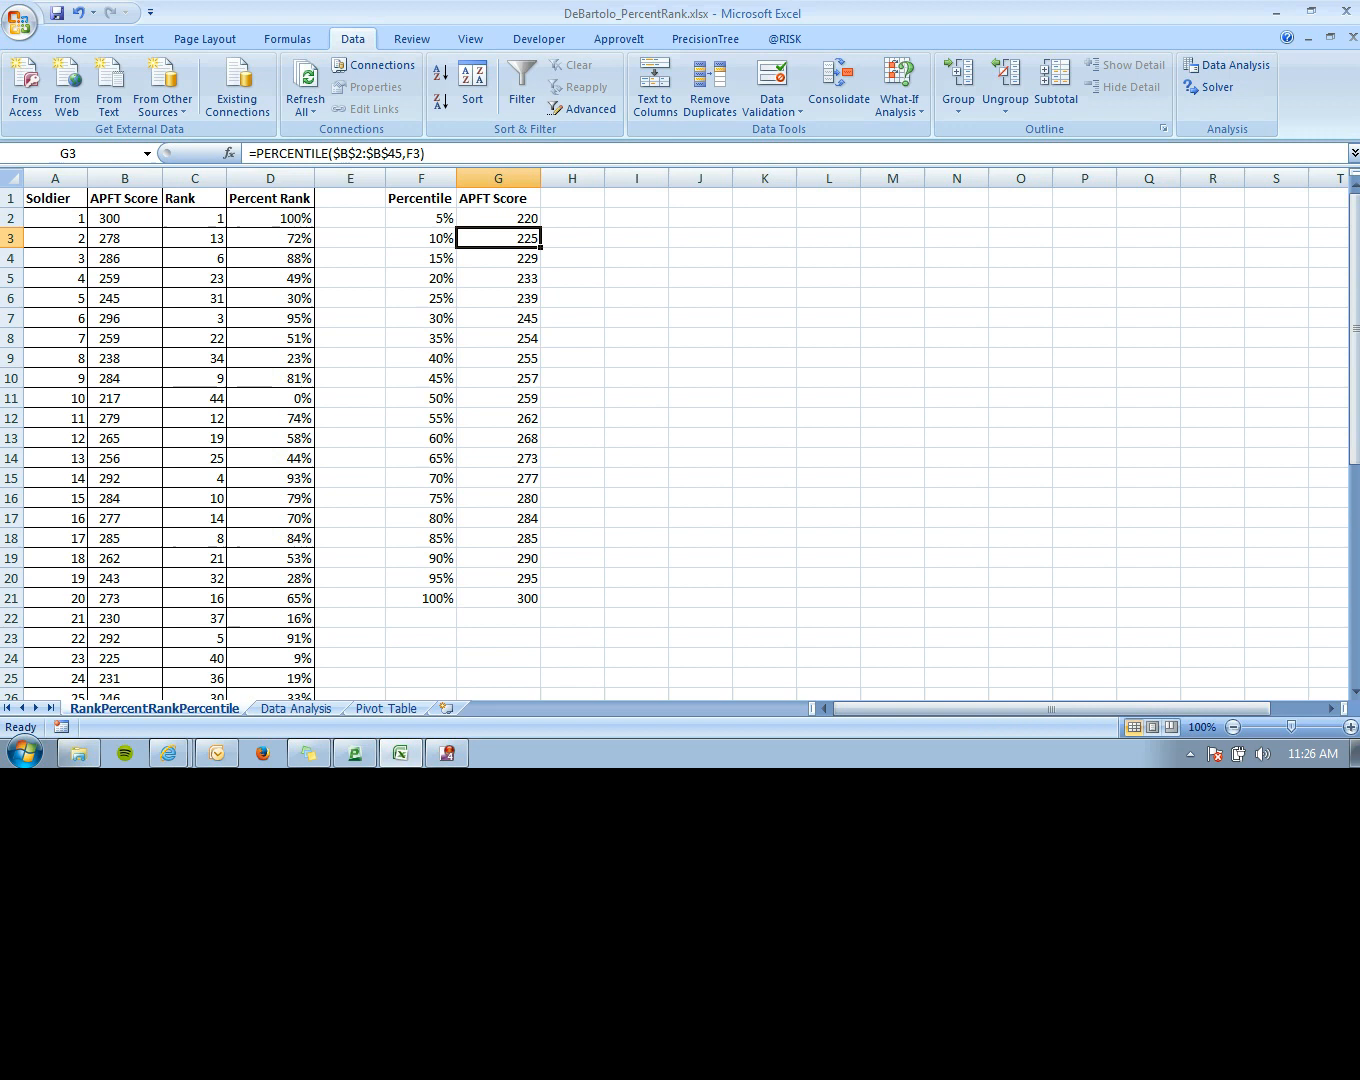
- Verify the percentile results from 5% to 100% (220–300) and select the whole F1:G21 table
key("Up")
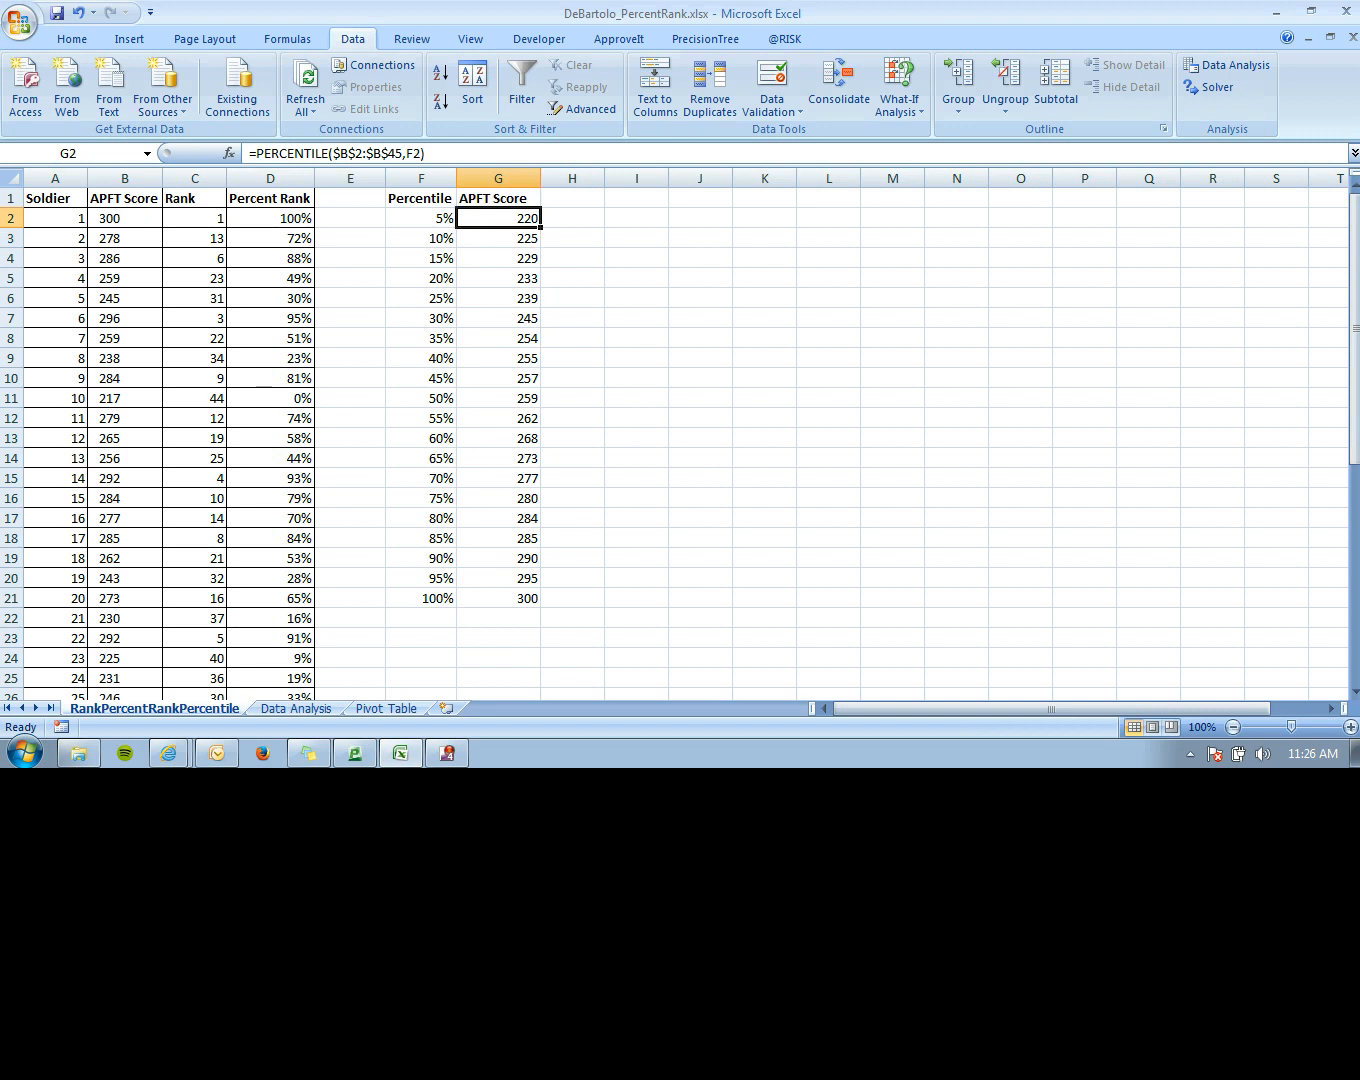
key("Down")
key("Left")
key("Right")
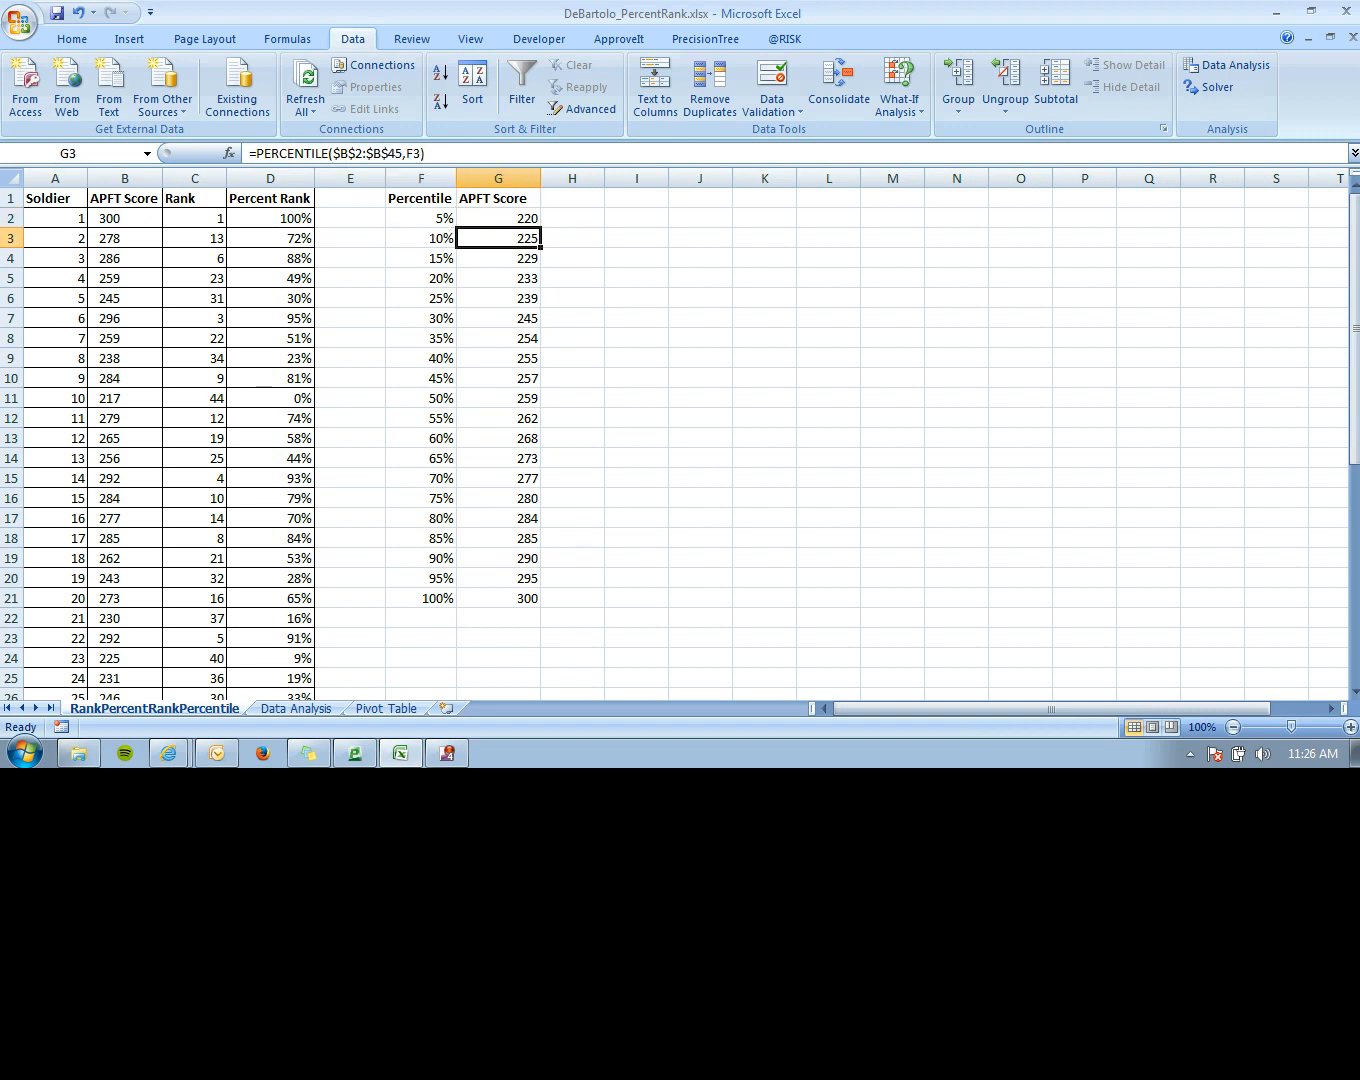
key("ctrl+Down")
key("Left")
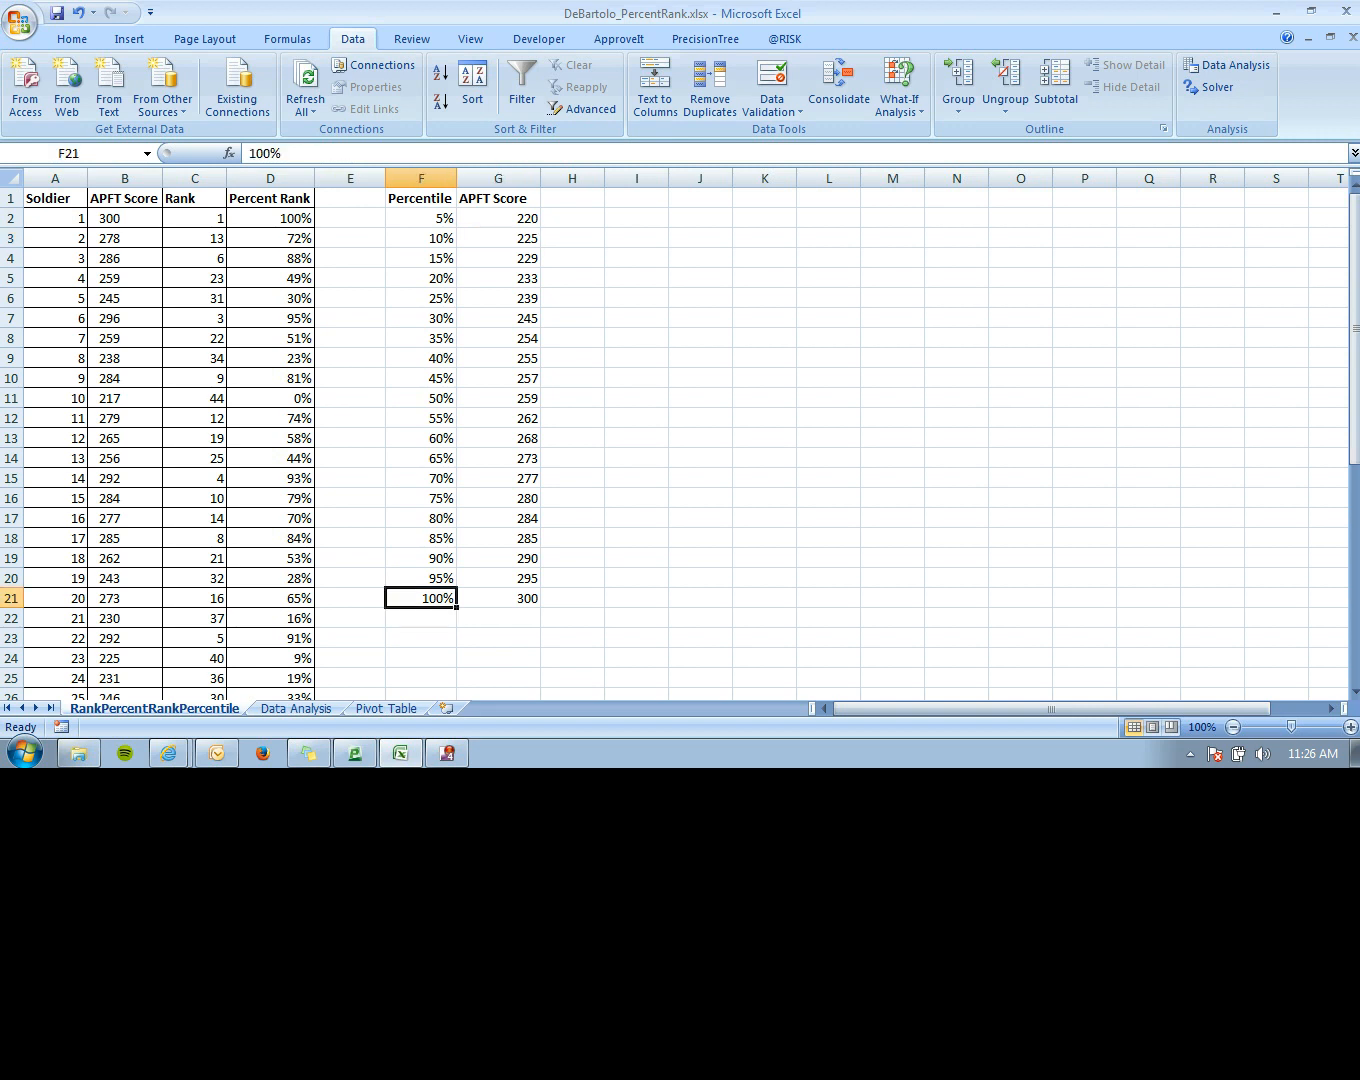
key("Right")
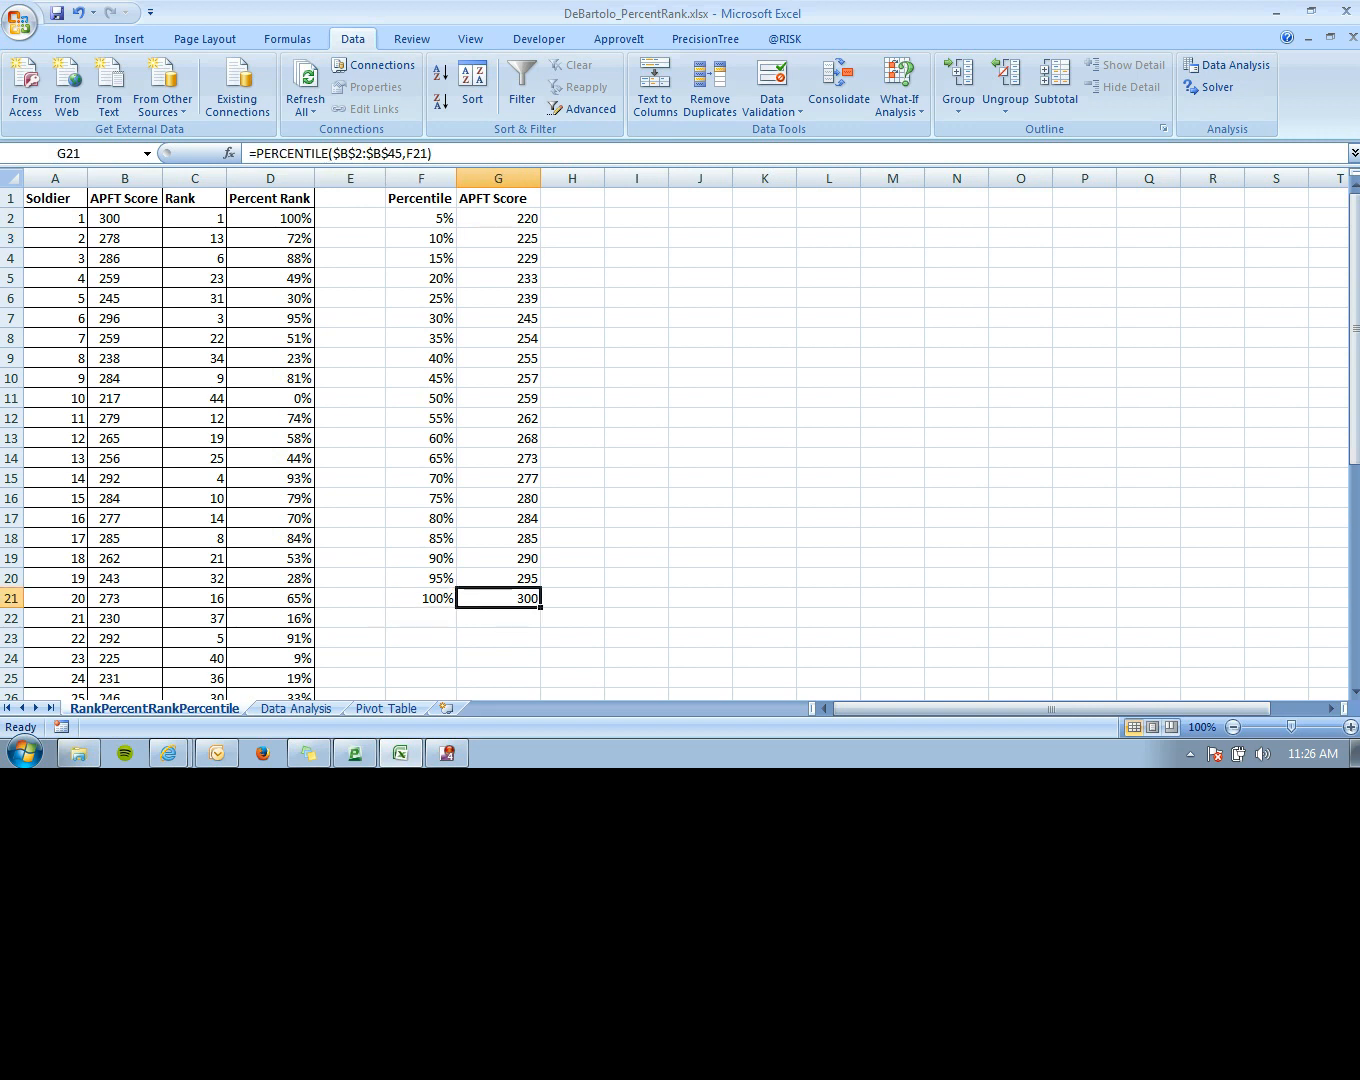
key("ctrl+Home")
left_click_drag(420, 198, 498, 597)
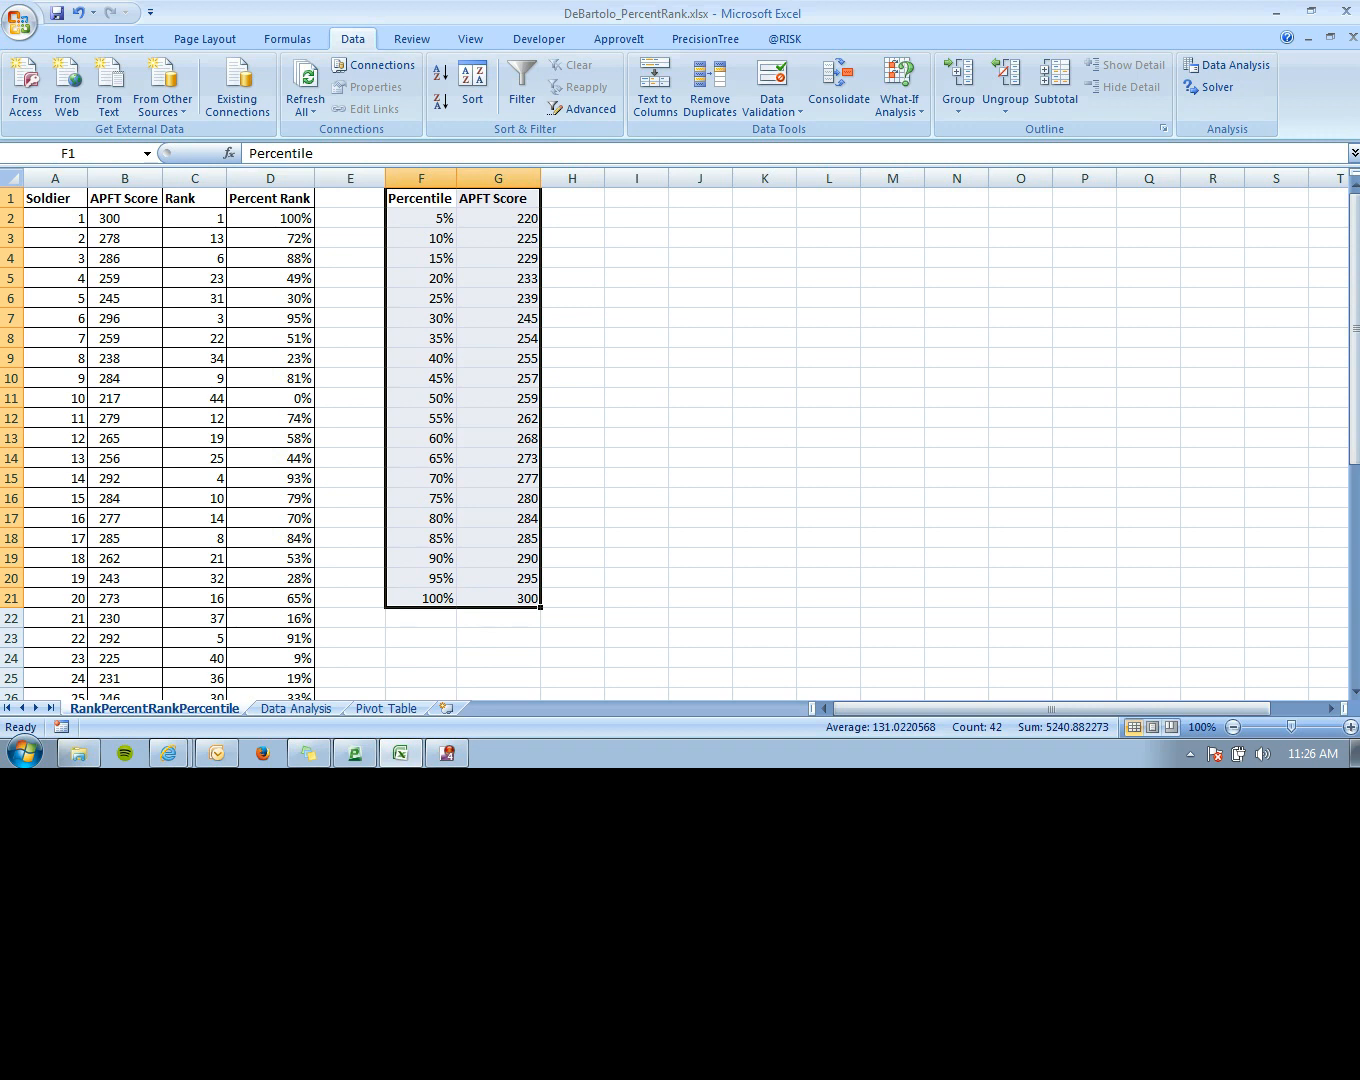
left_click(349, 358)
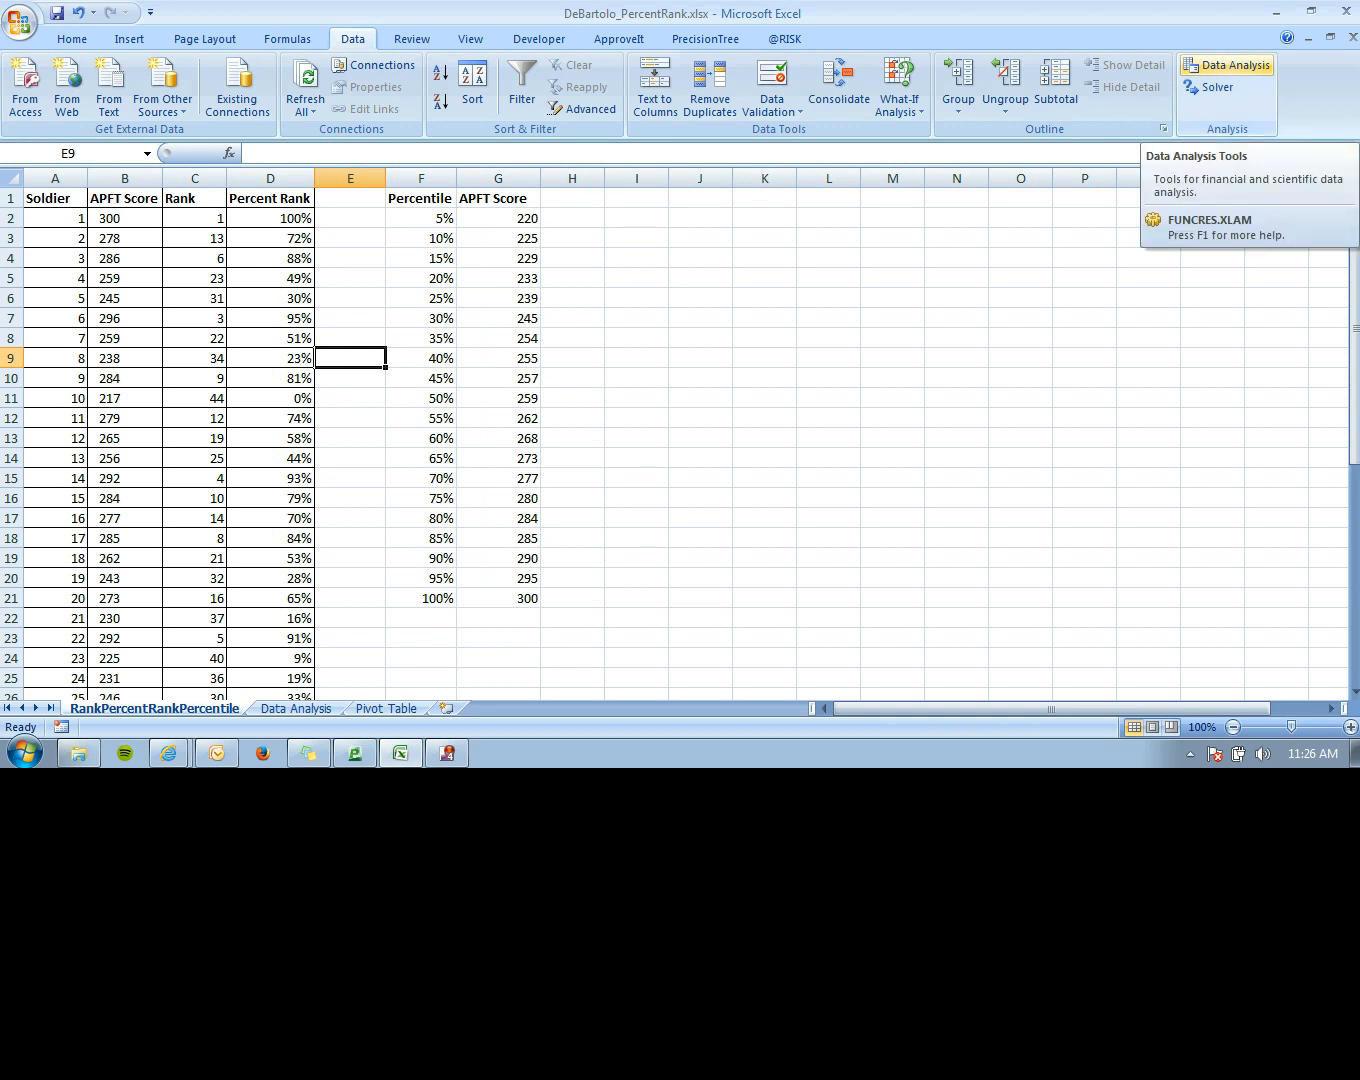
left_click(1227, 64)
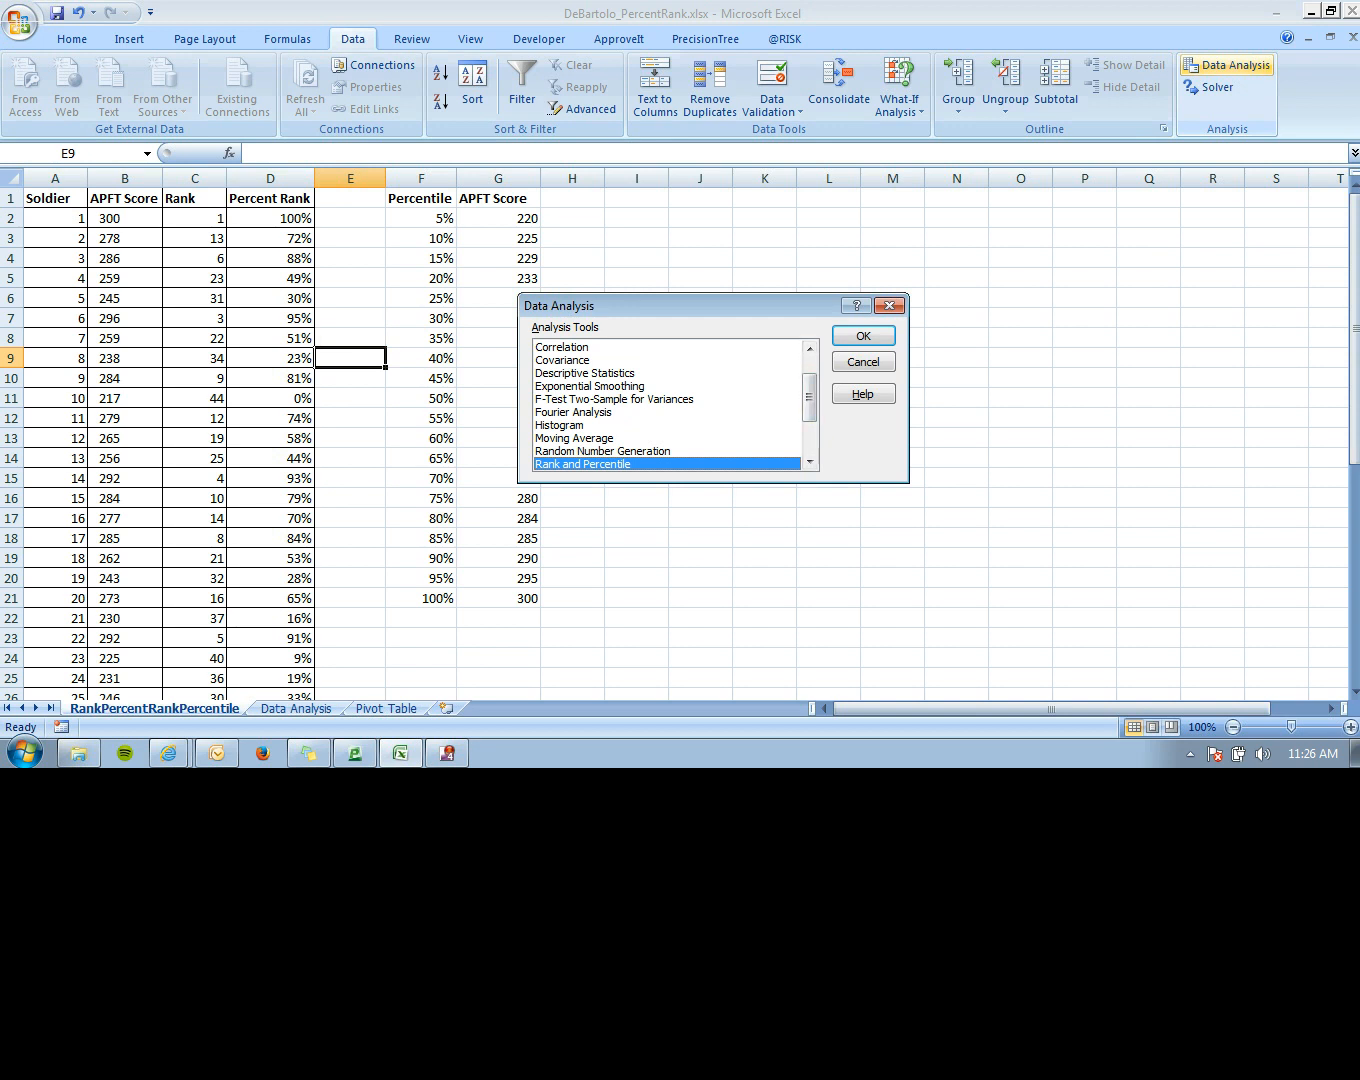
key("Escape")
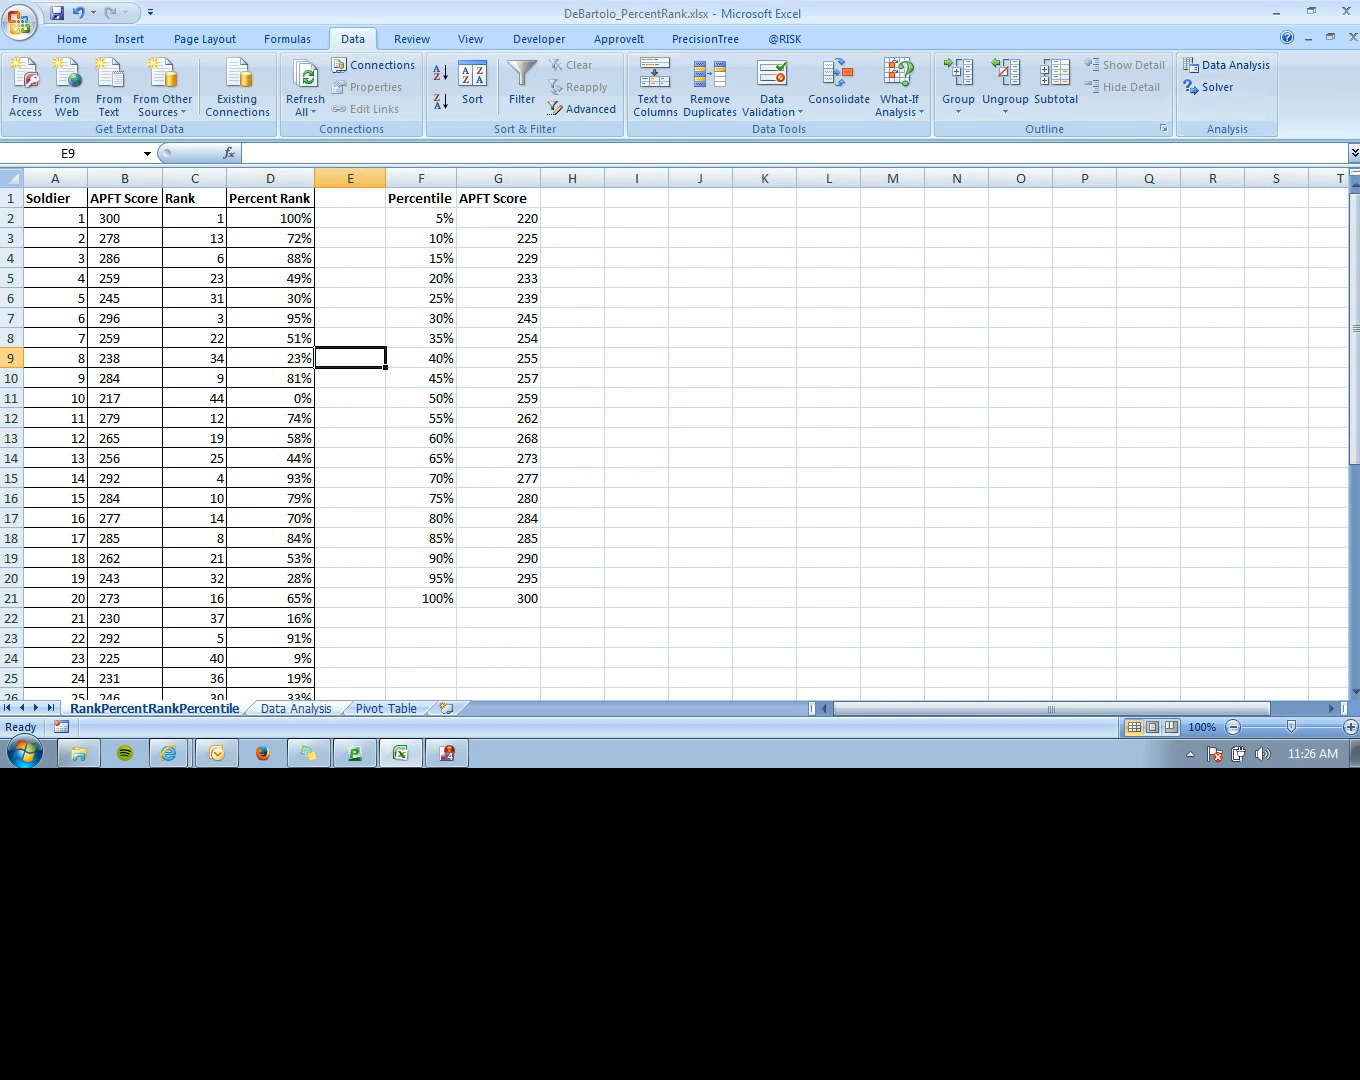
- Show the Data Analysis sheet and review its APFT Score, Rank and Percent columns, landing on 90.60%
left_click(296, 707)
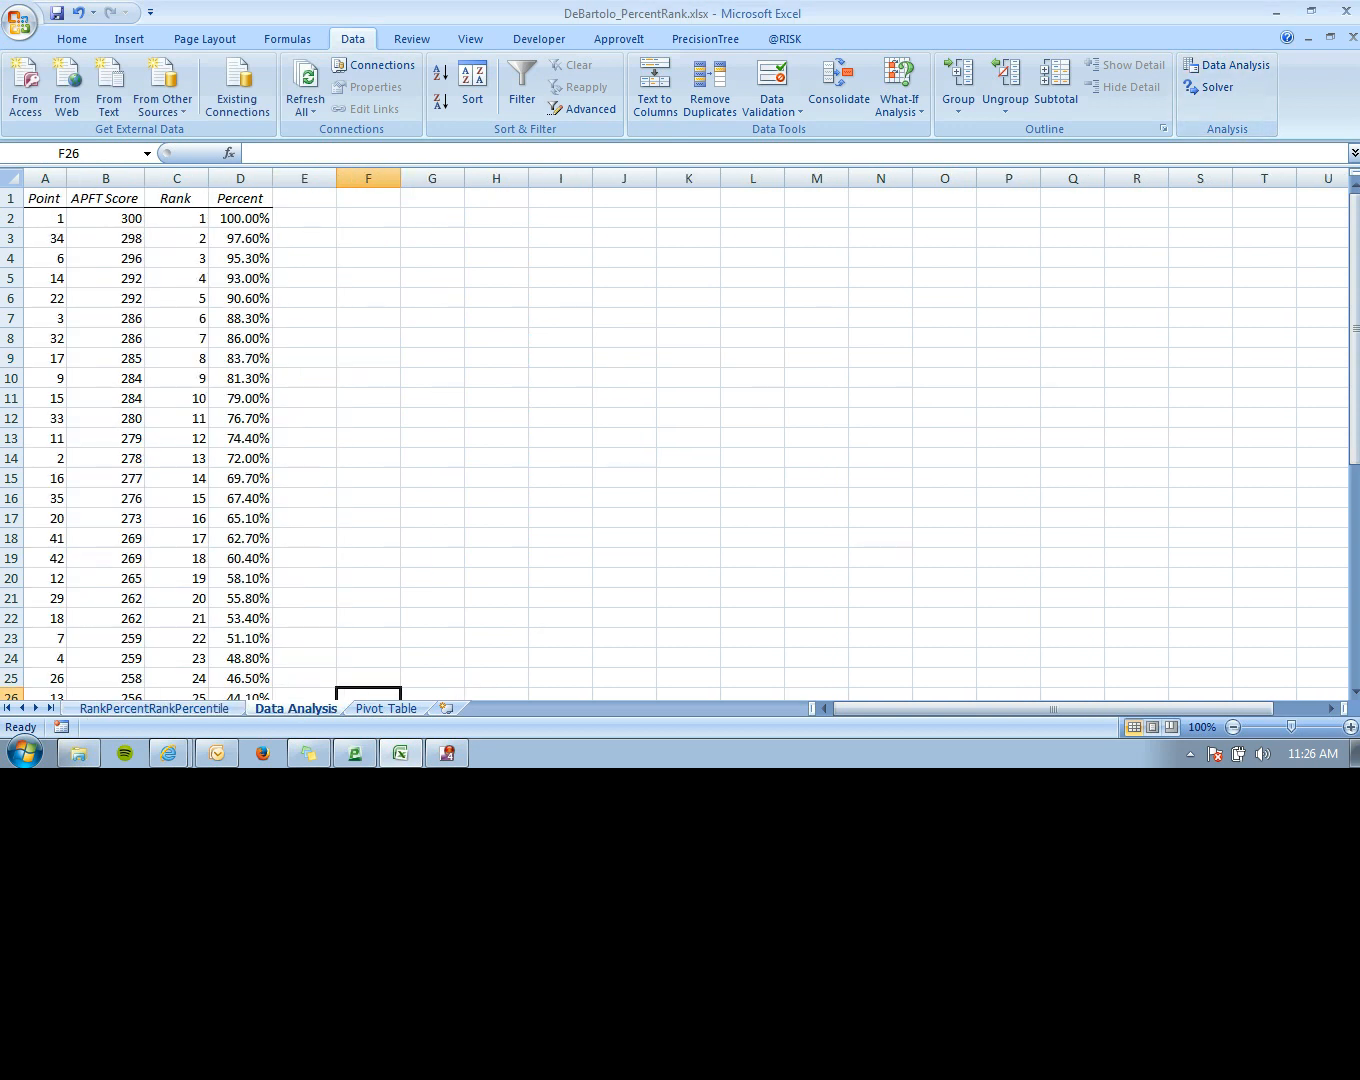
left_click_drag(105, 218, 105, 358)
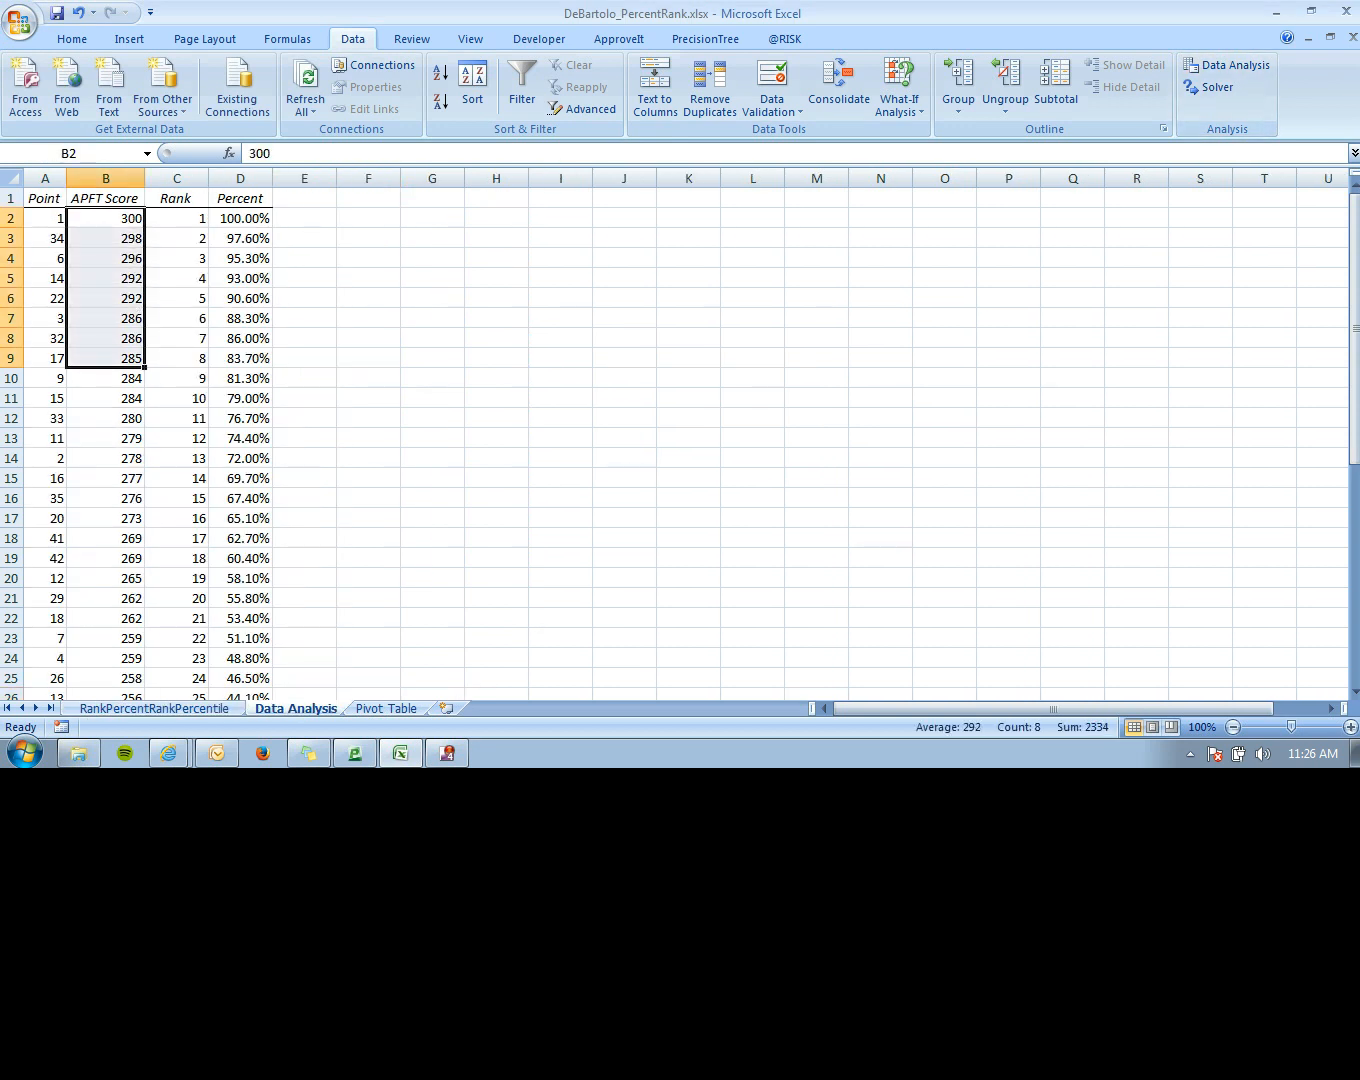
left_click_drag(176, 218, 177, 519)
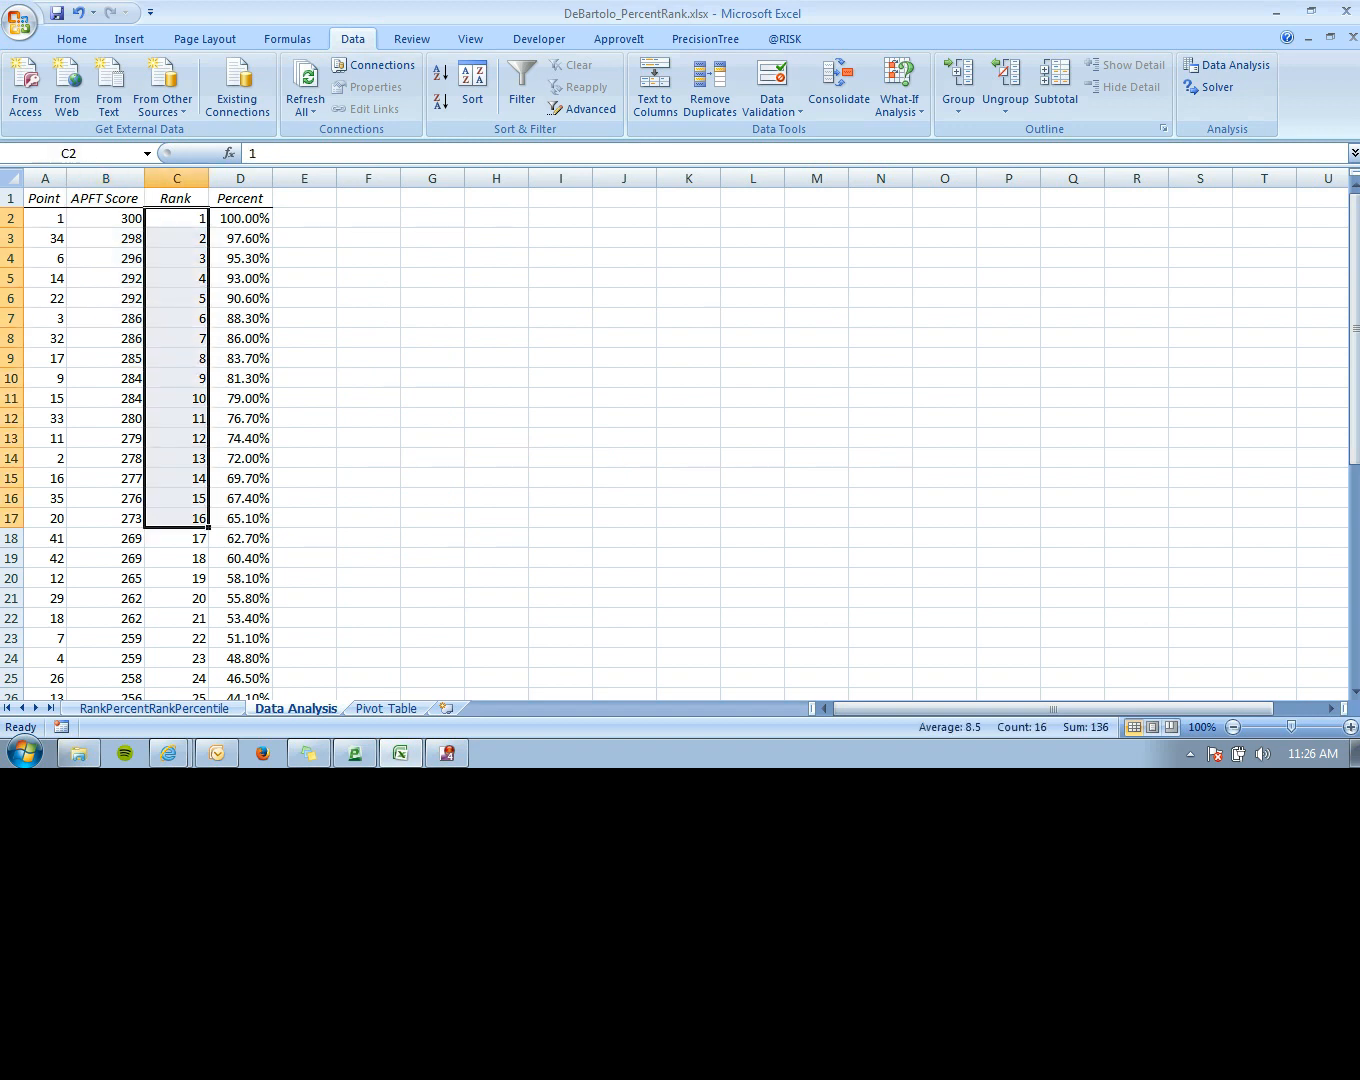
left_click_drag(241, 218, 176, 680)
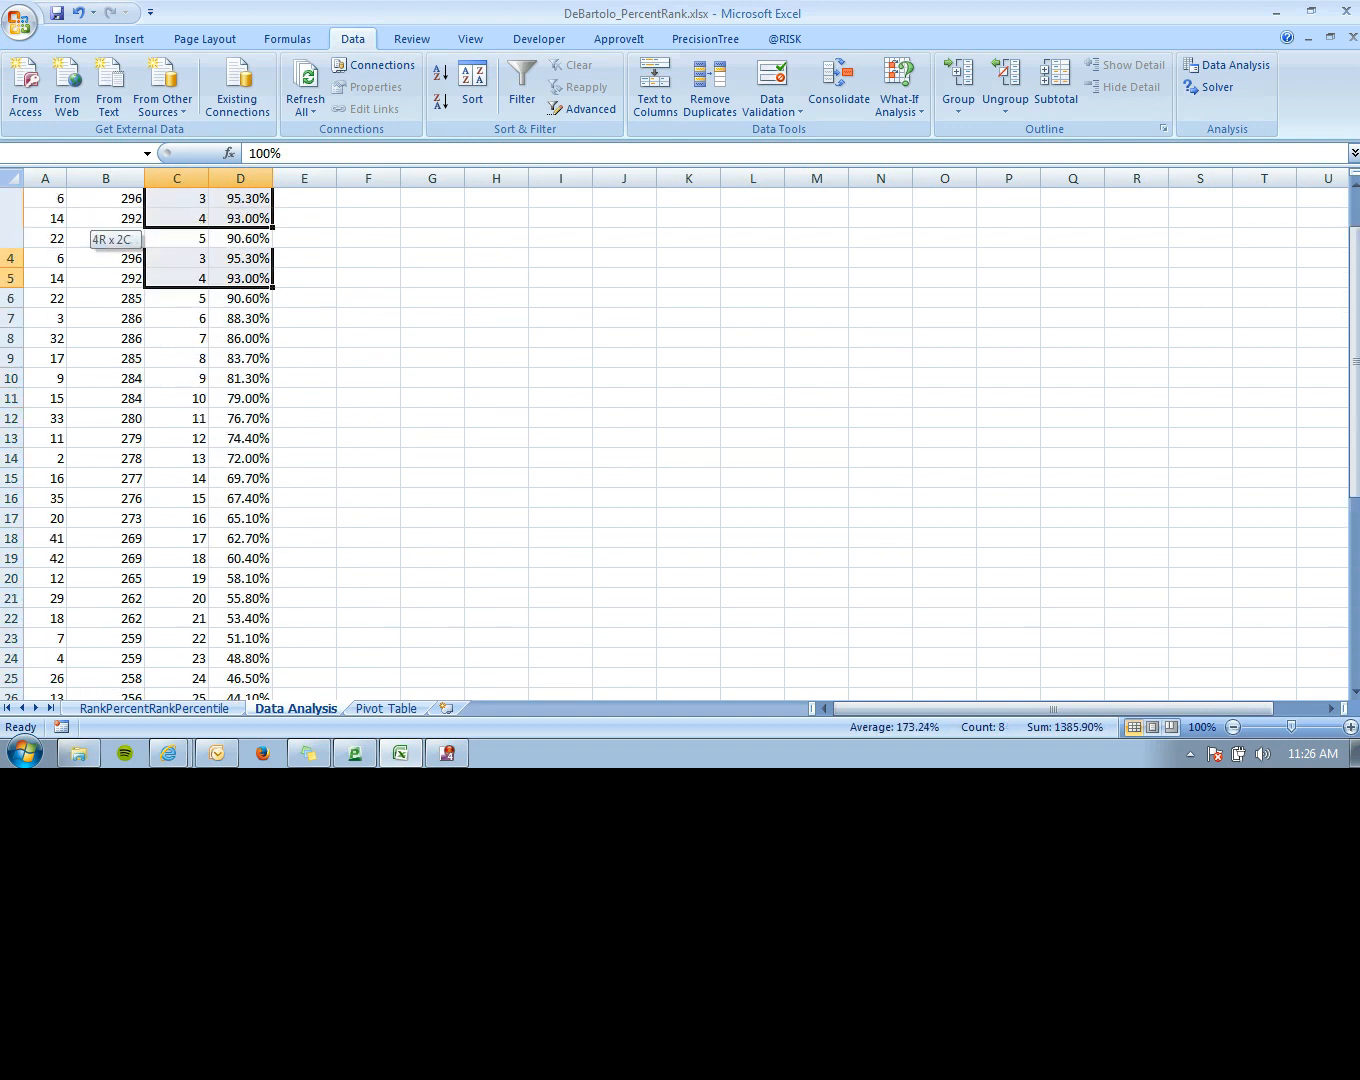
left_click(240, 298)
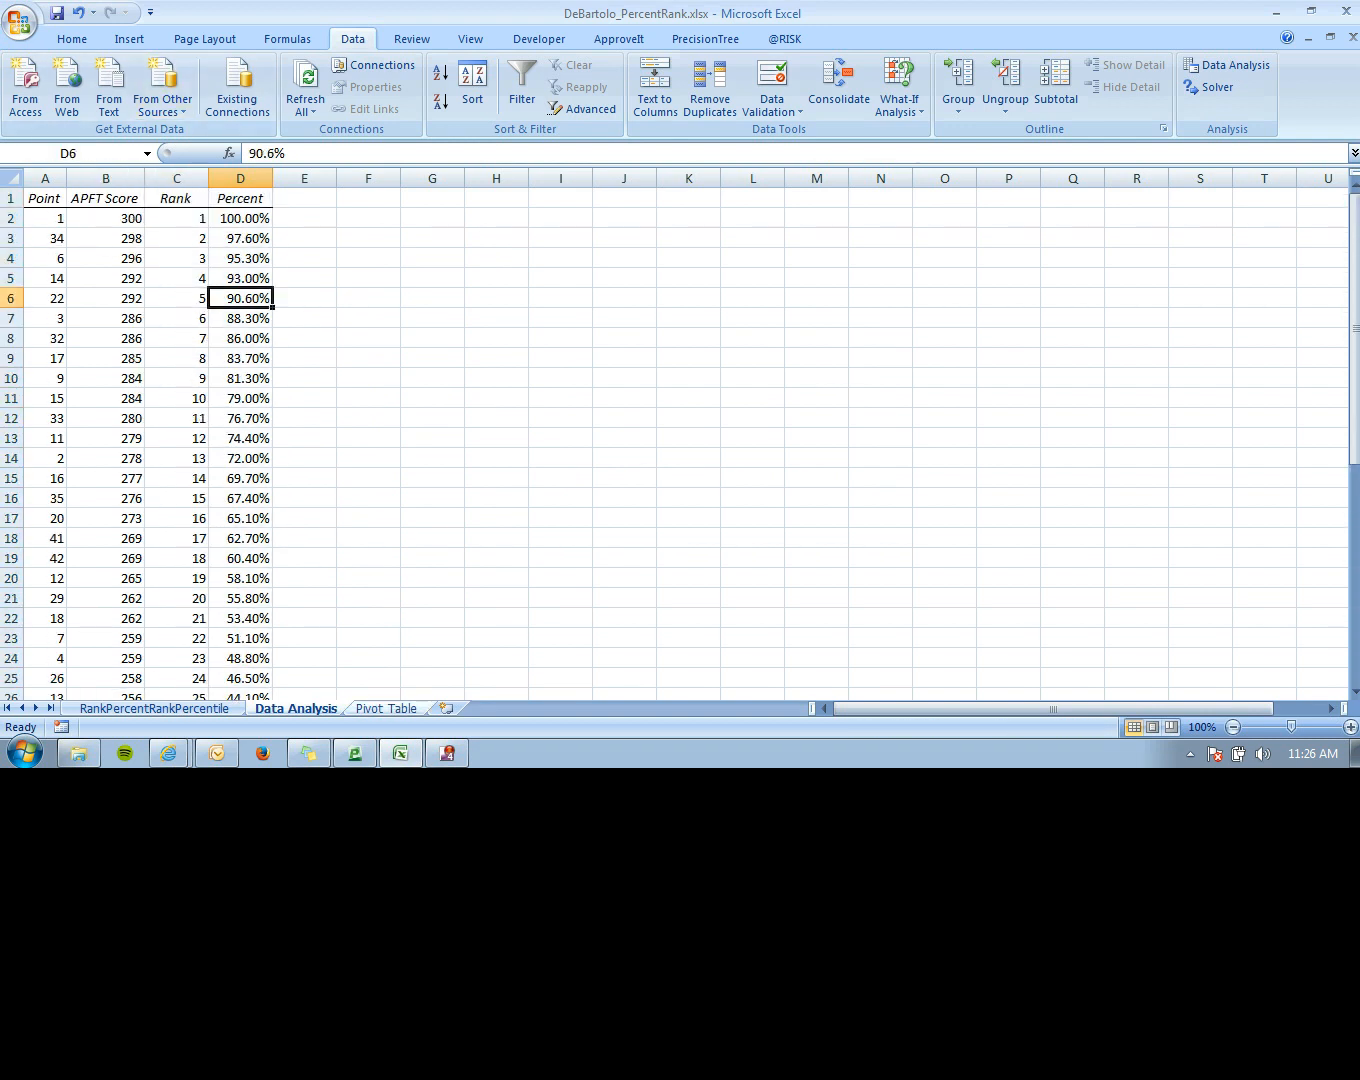
- Show the Pivot Table sheet, inspect the APFT Scores chart bars, then deselect to an empty cell
left_click(386, 708)
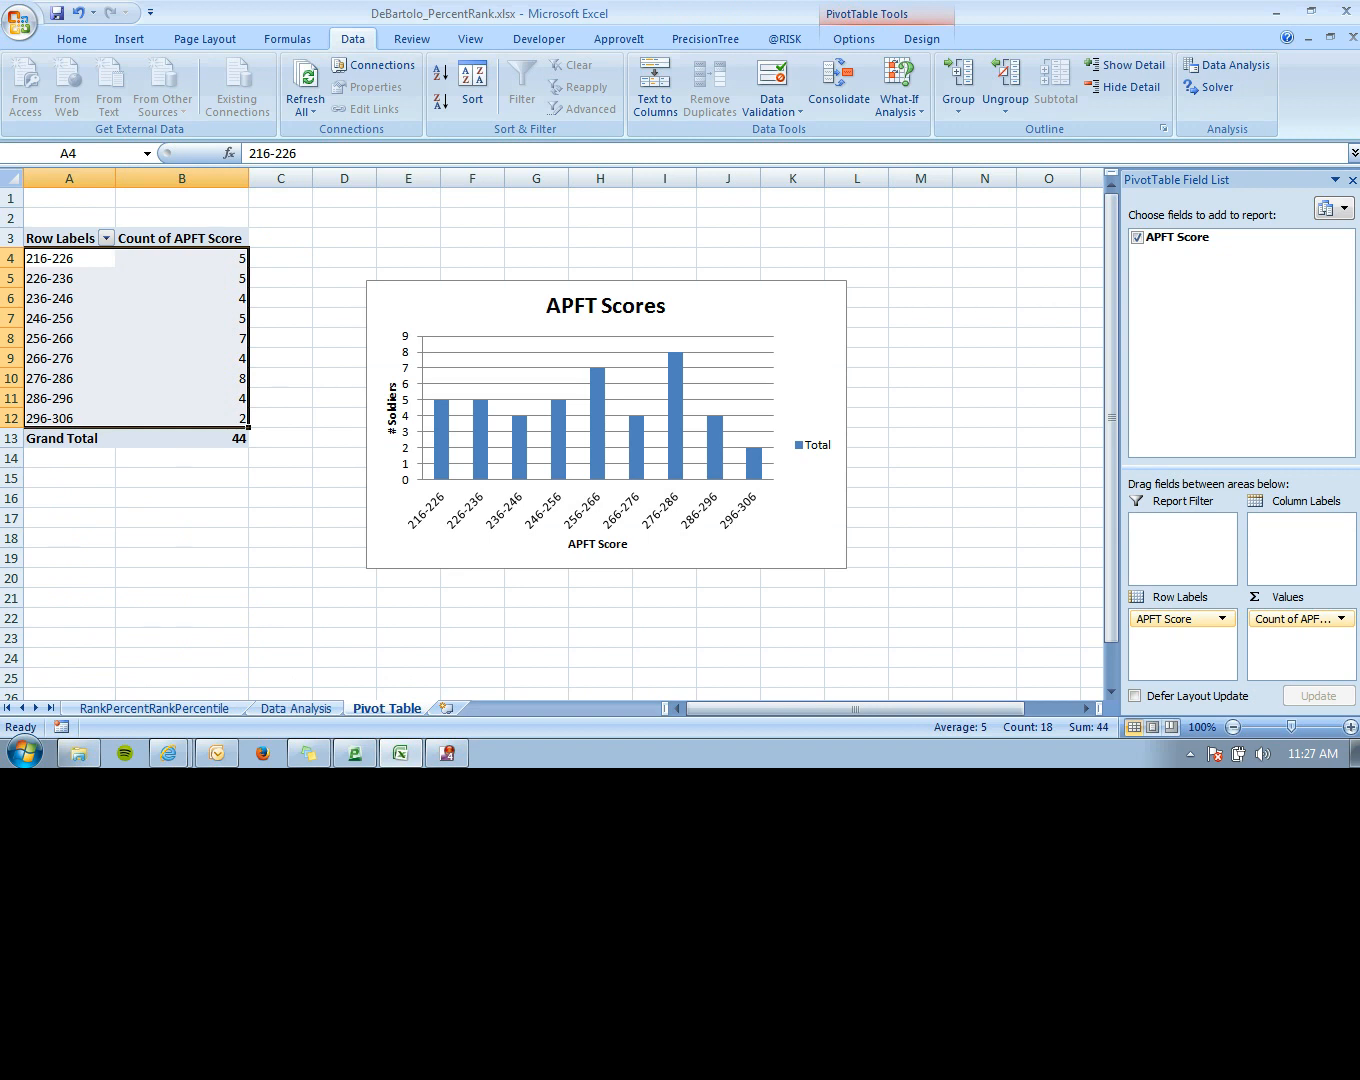
left_click(69, 259)
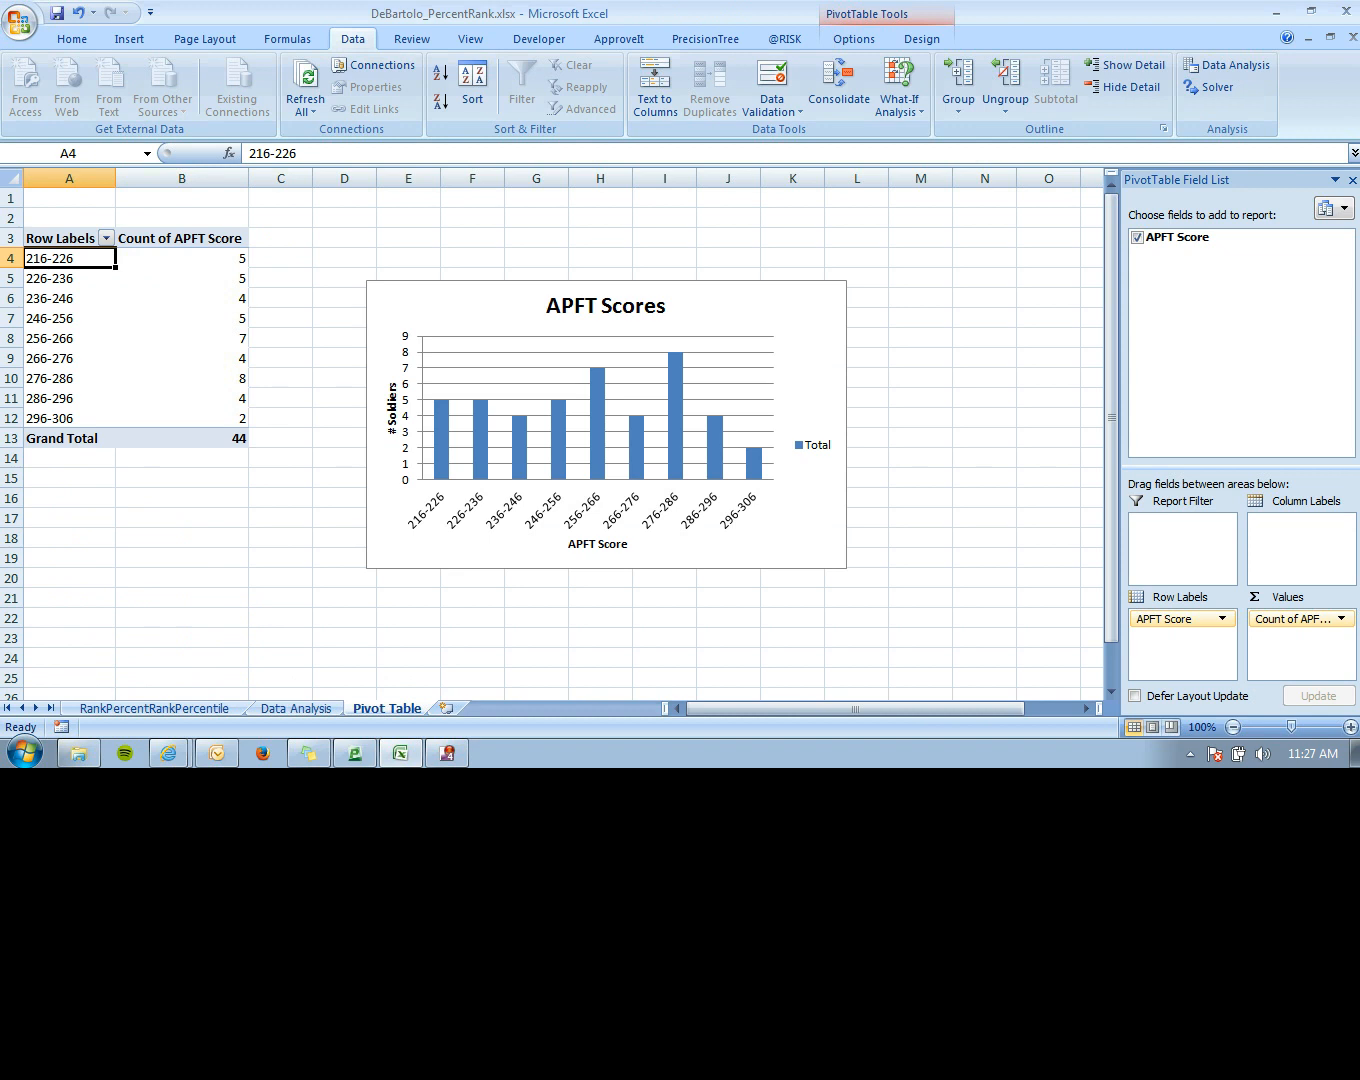
left_click(597, 425)
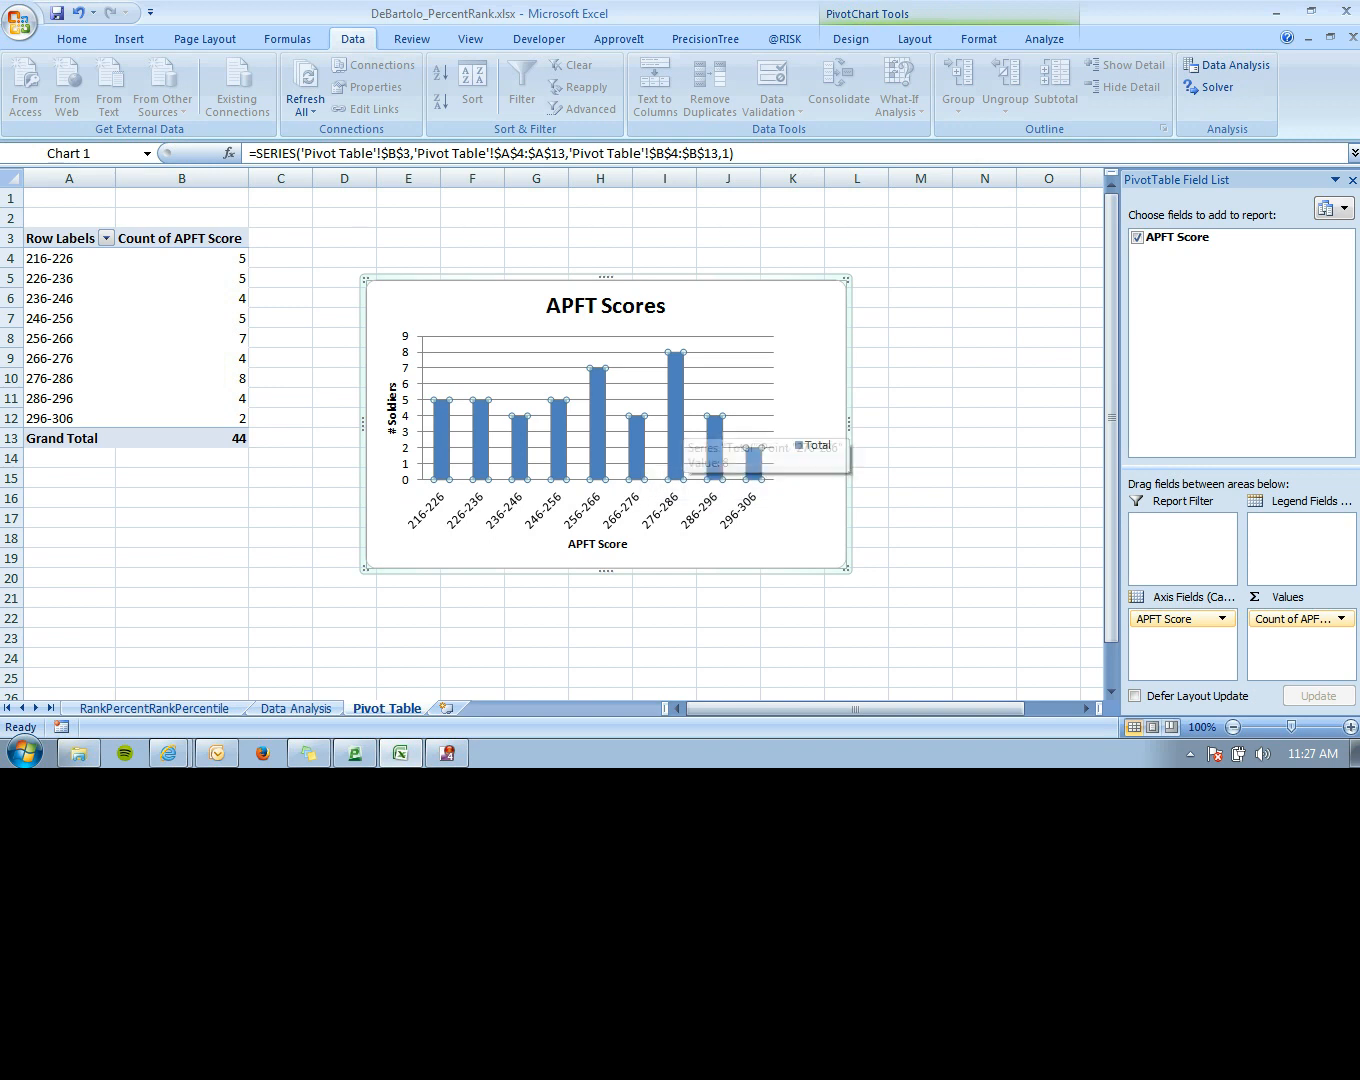
left_click(280, 438)
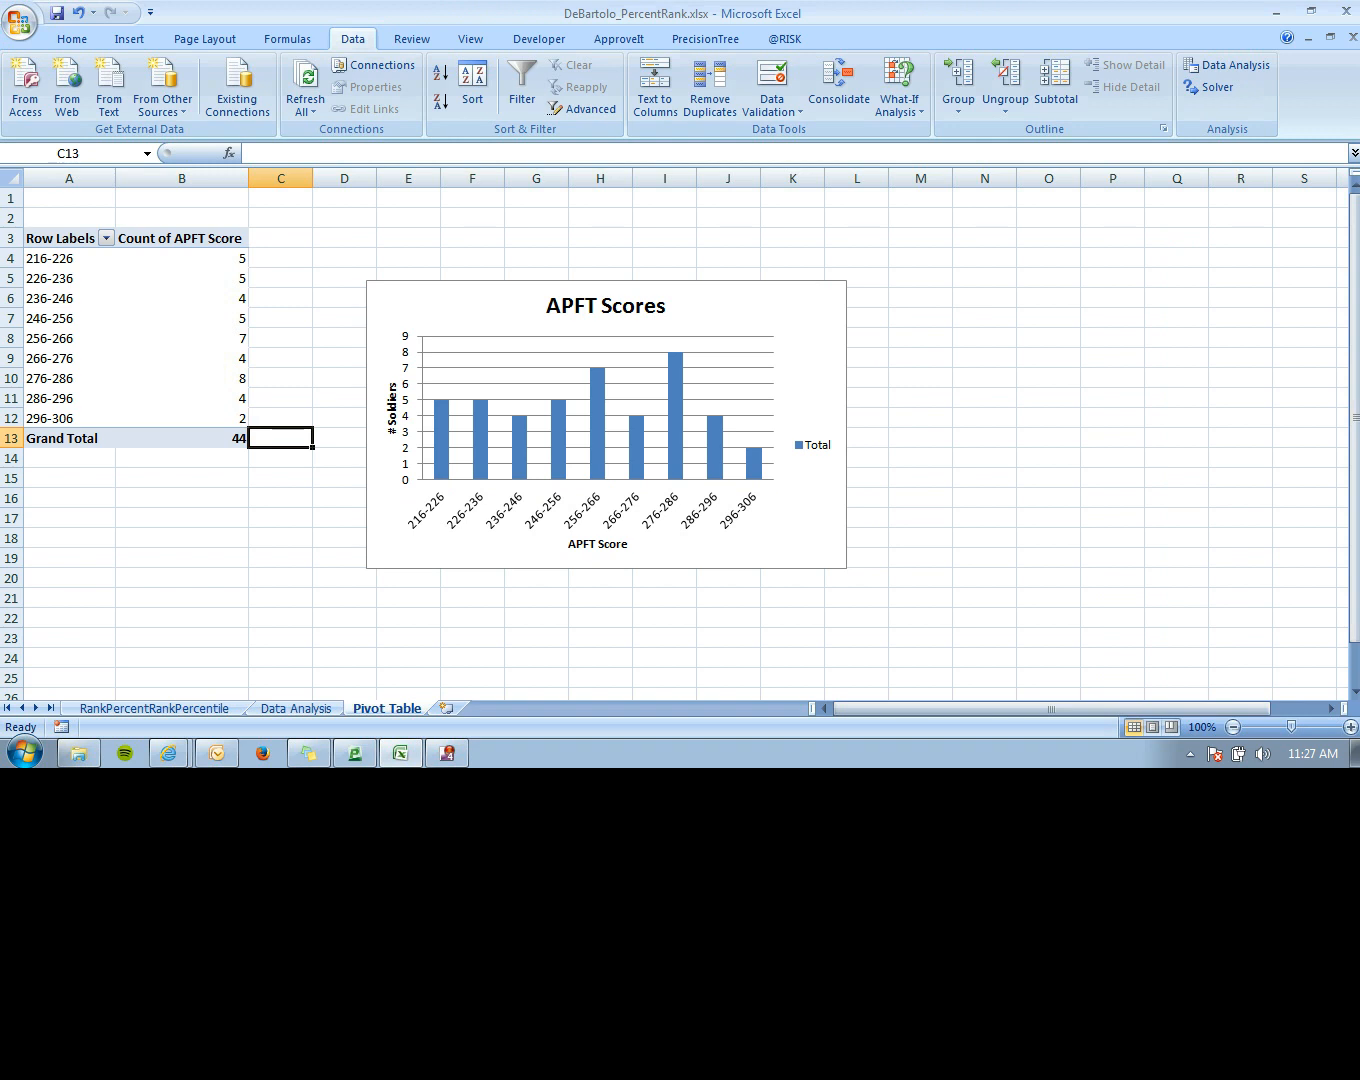
left_click(280, 498)
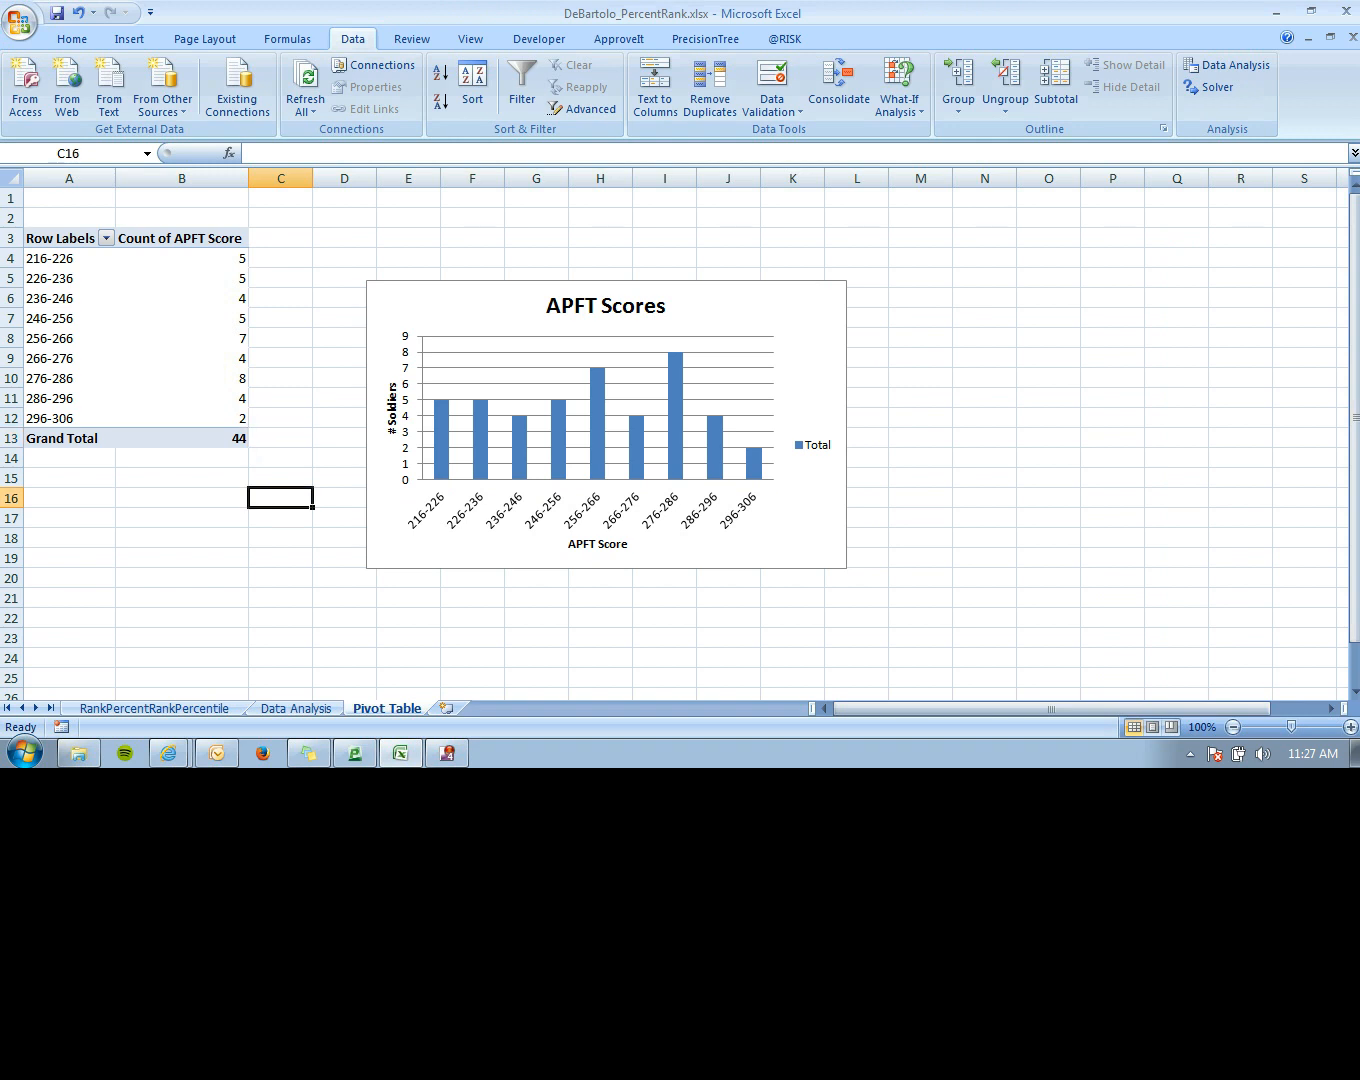